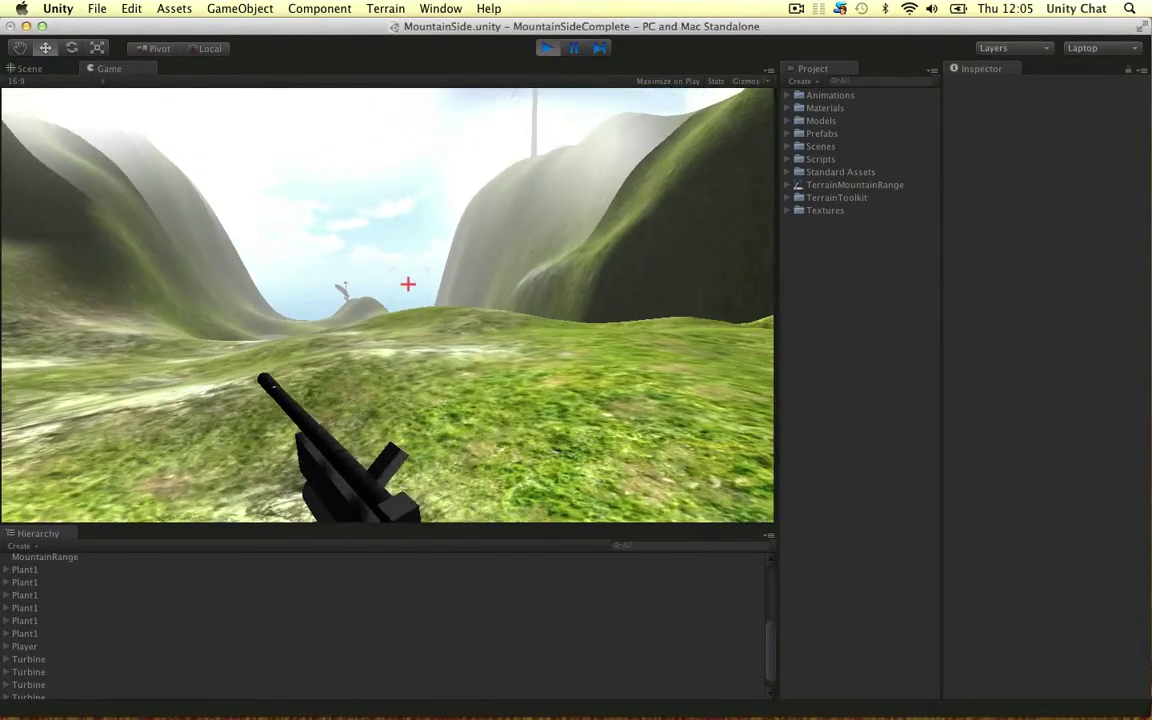
Step: In play mode, cycle weapon keys 1–5 and 0, swapping rifles and the gloved-hands gun
key(2)
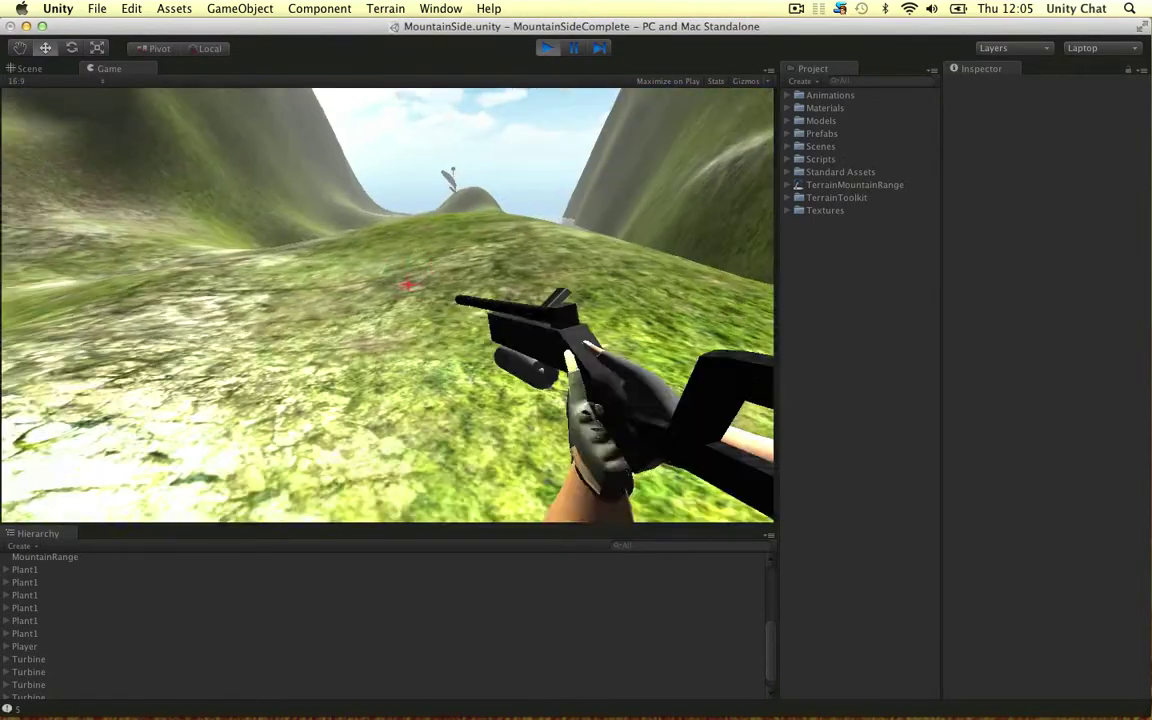
key(1)
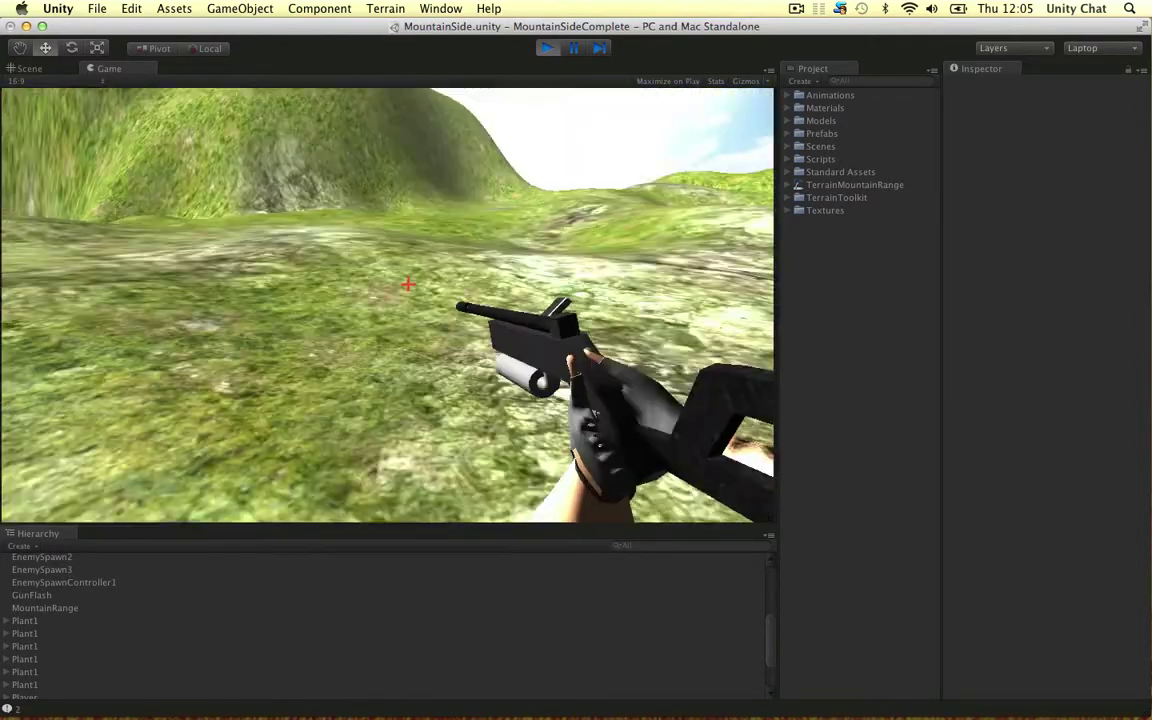
key(2)
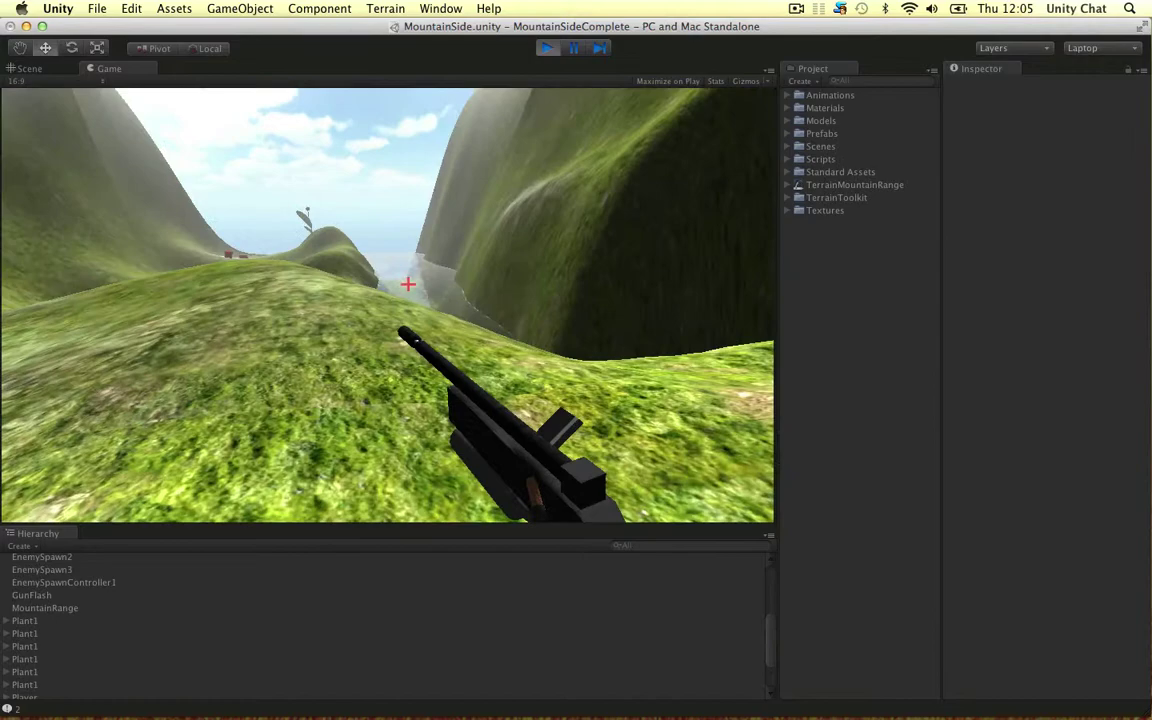
key(3)
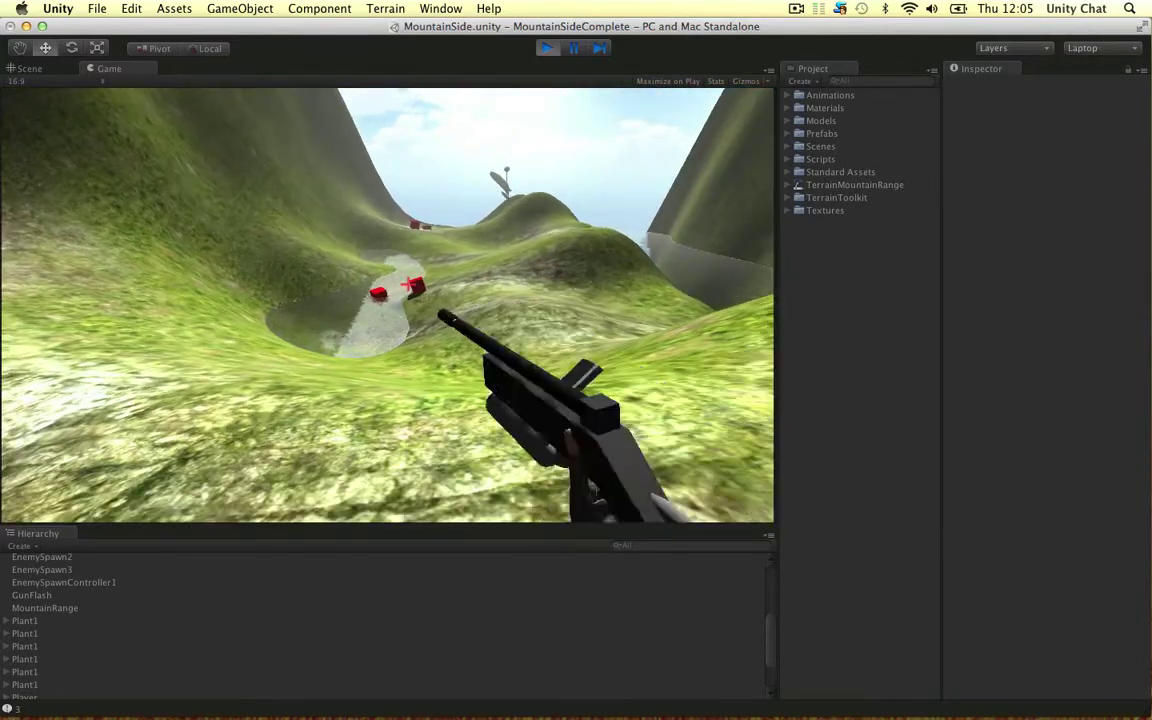
key(3)
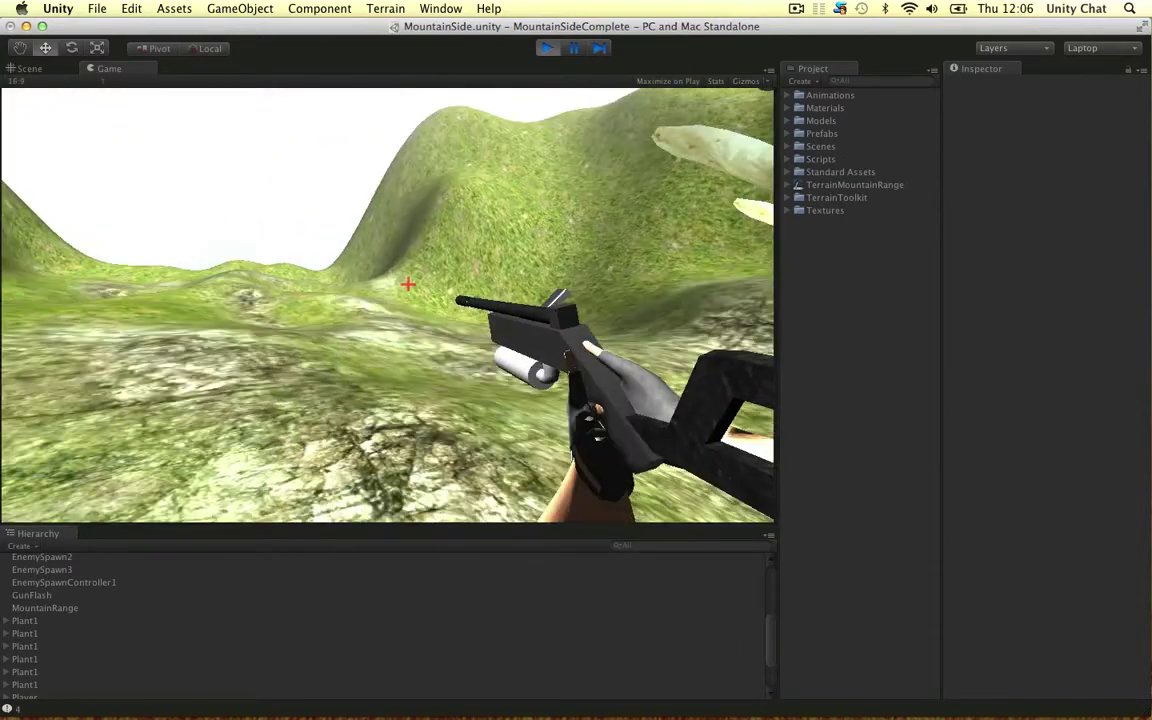
key(2)
key(3)
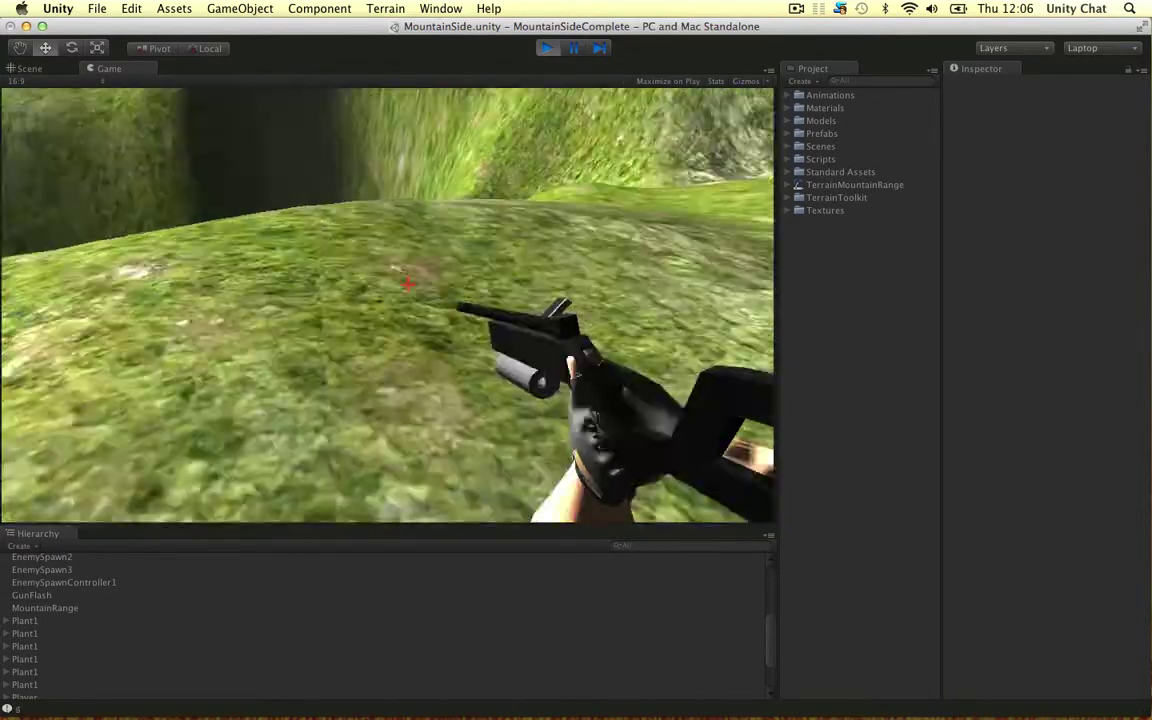
key(4)
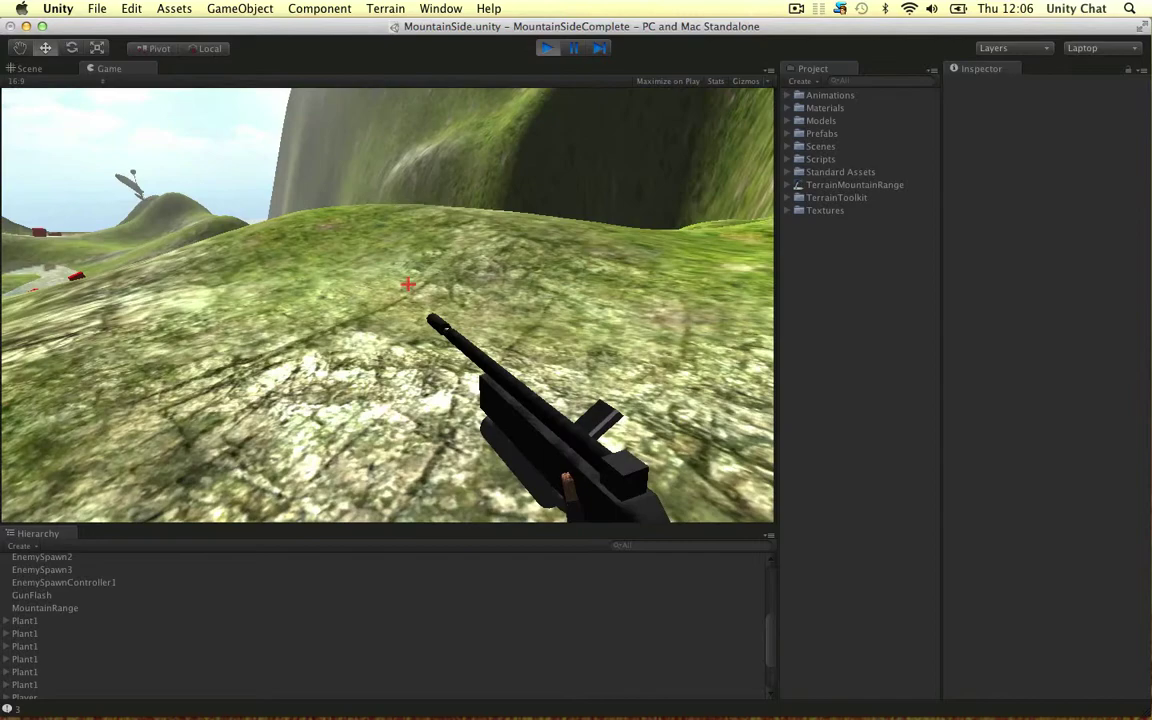
key(5)
key(0)
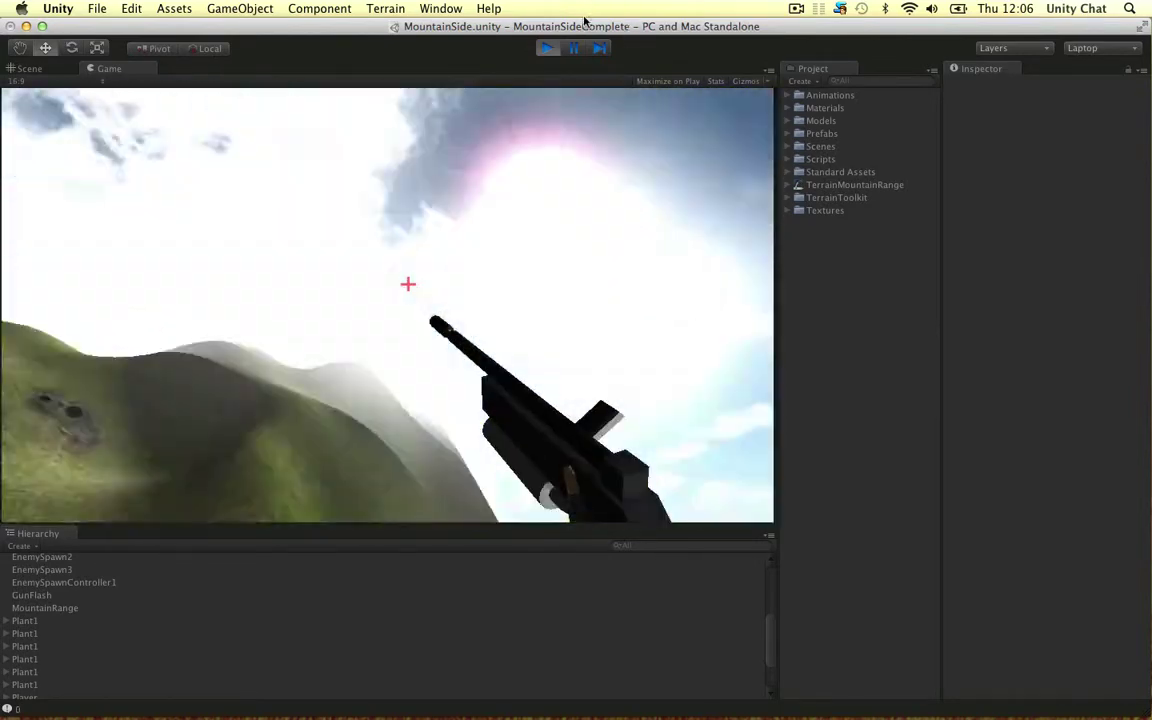
key(2)
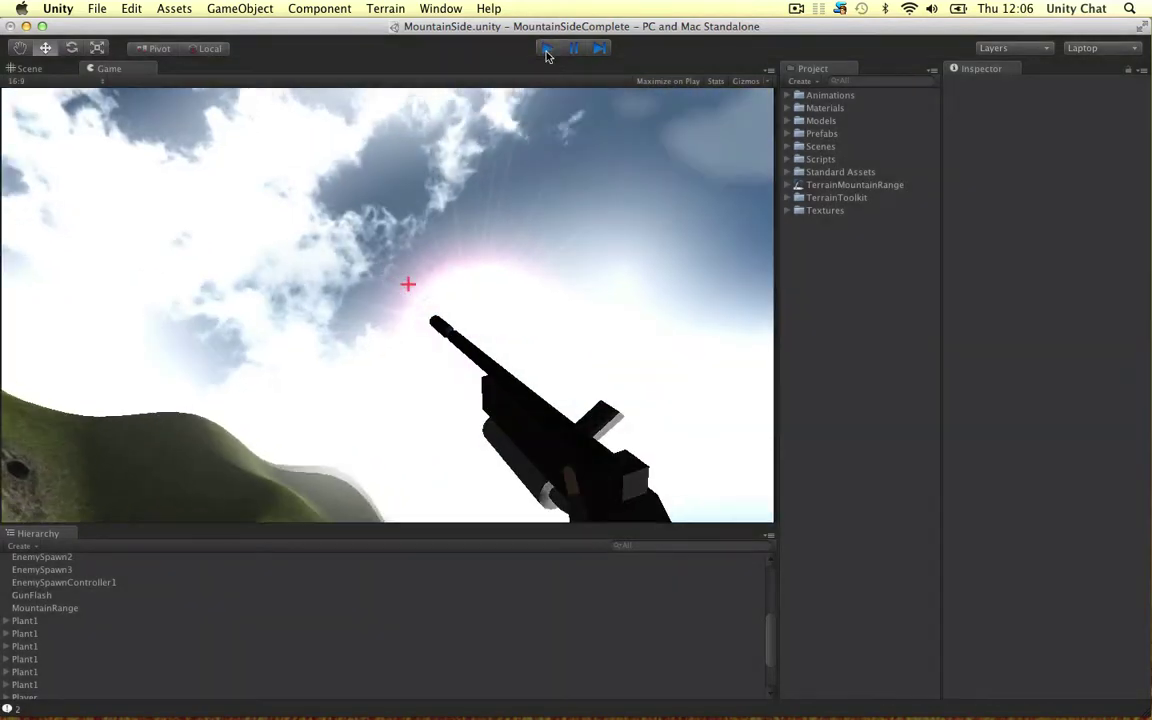
Step: Stop play and open MountainSideYouTubeComplete from recent projects, dismissing the save-scene prompt
click(546, 50)
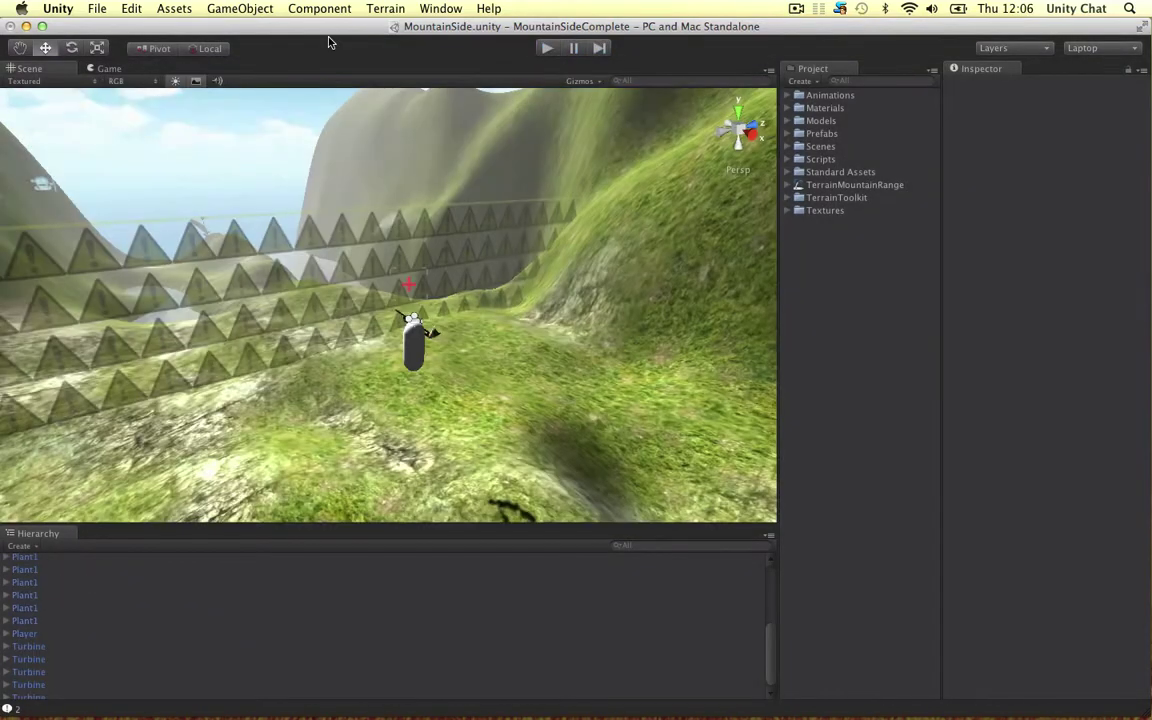
click(97, 8)
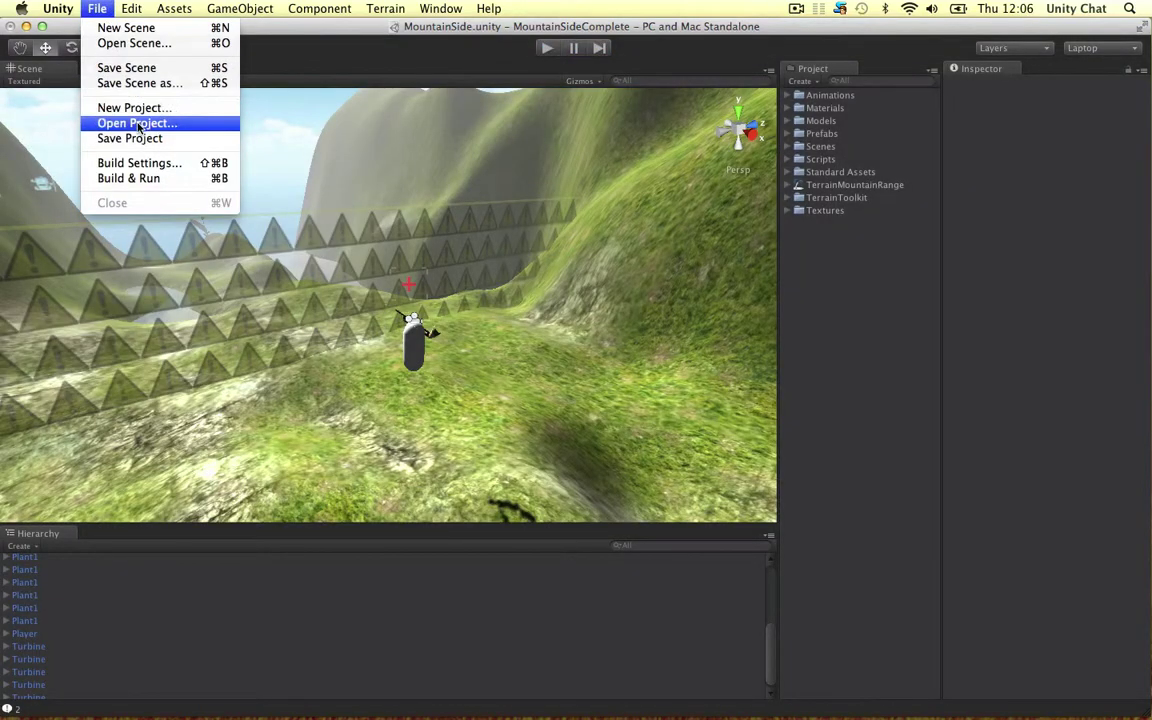
click(207, 123)
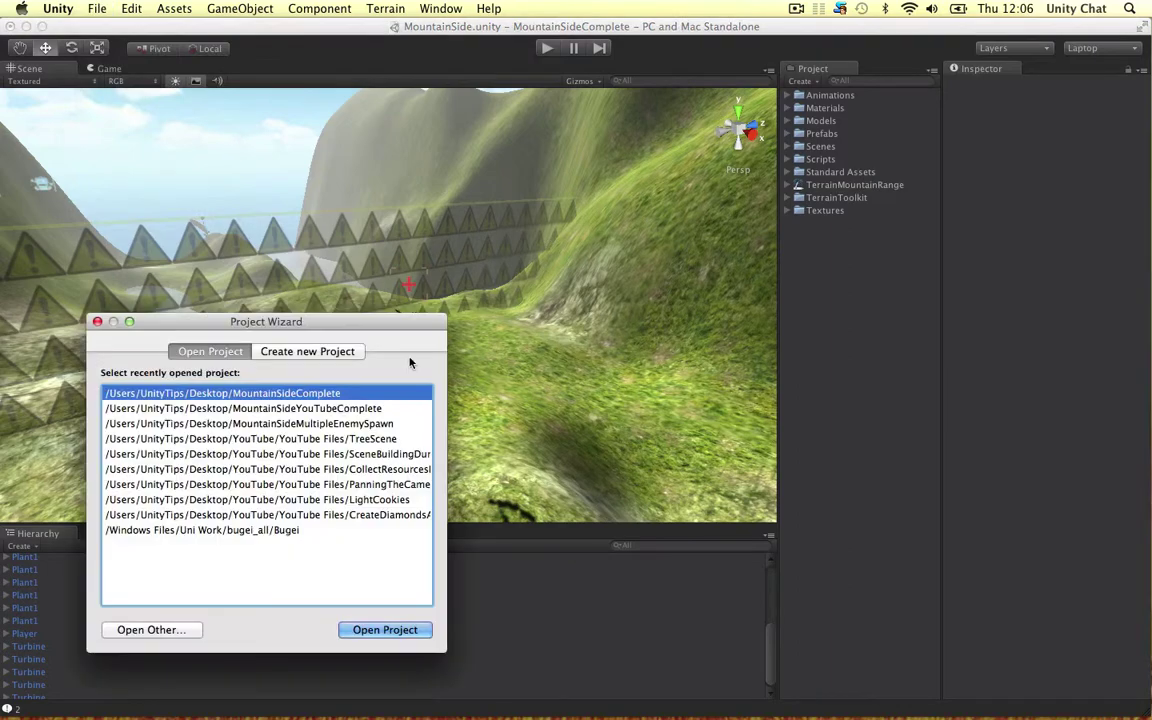
click(340, 628)
click(540, 262)
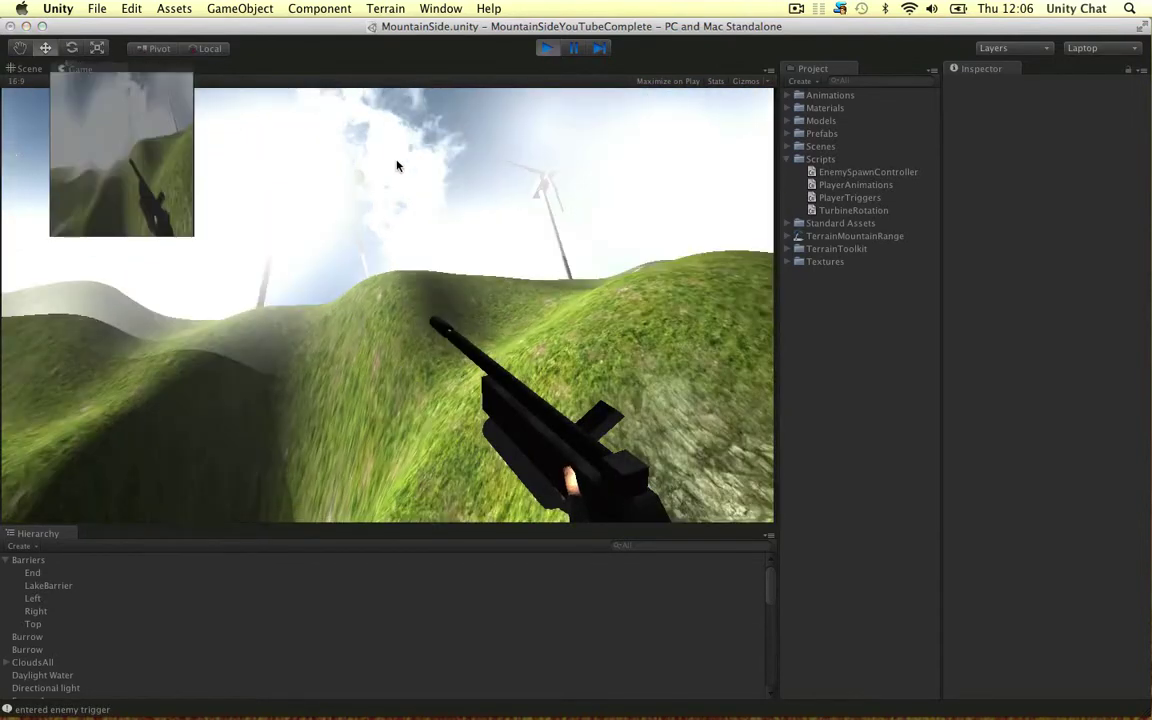
Step: Dock the Game view beside the Scene view while playing, then stop and re-tab it
drag(397, 166, 630, 250)
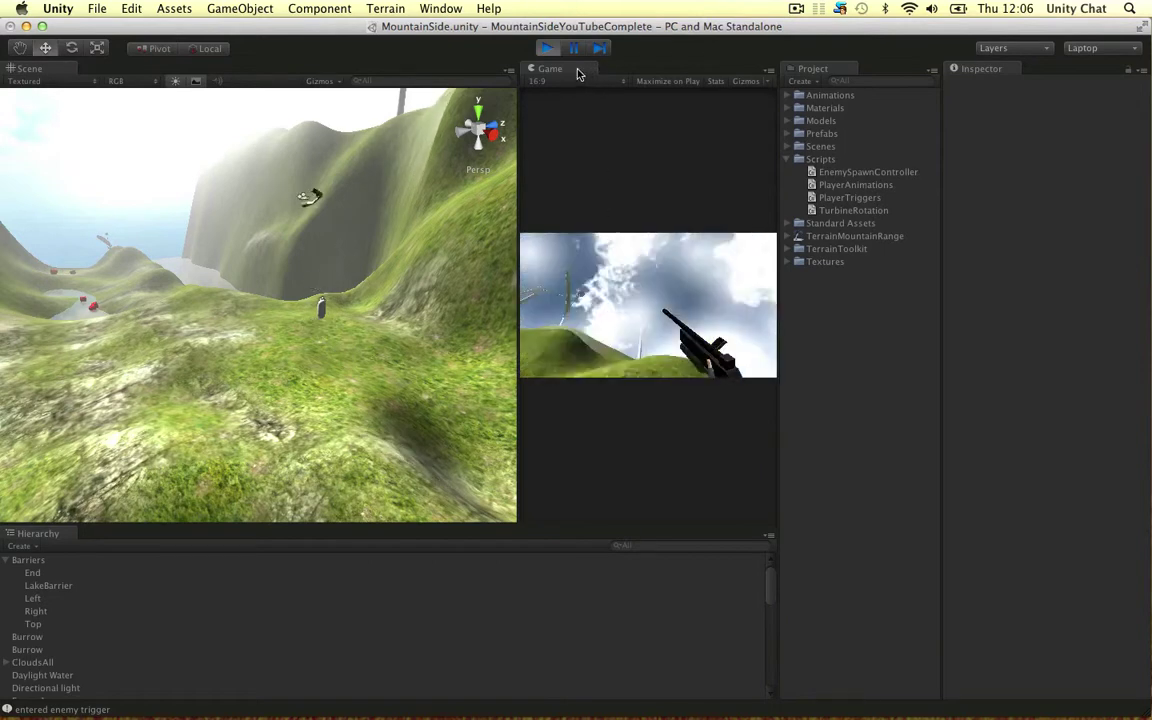
click(547, 50)
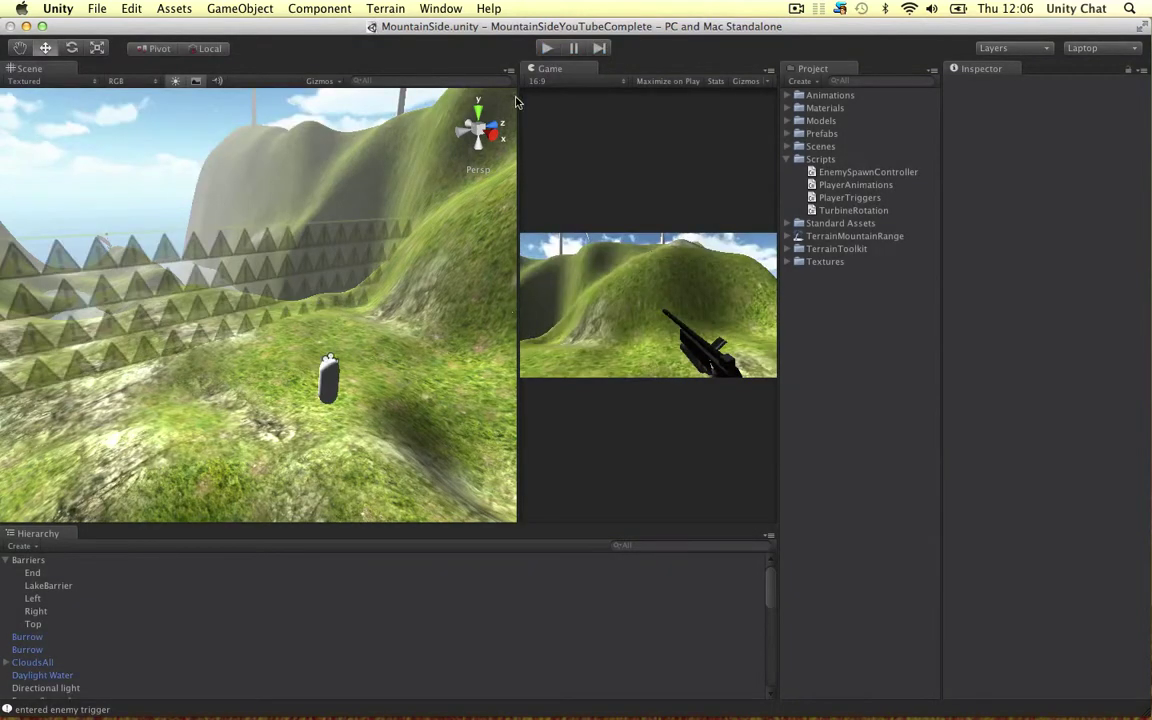
drag(549, 72, 322, 72)
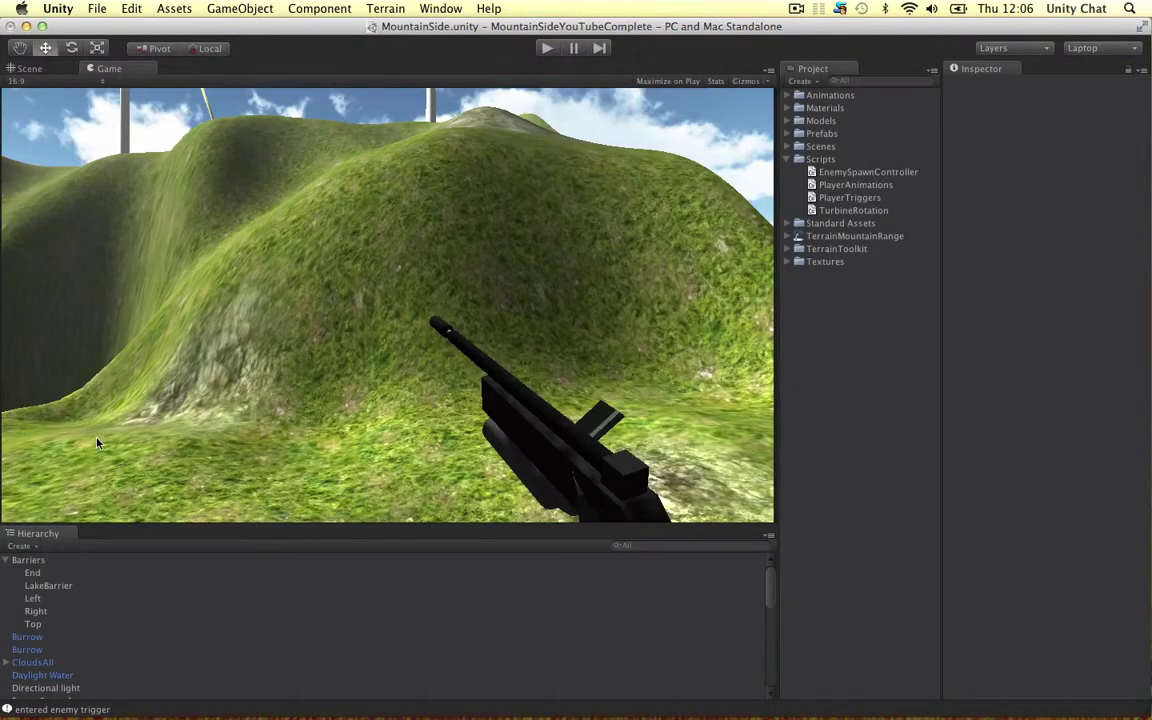
scroll(50, 655, down, 4)
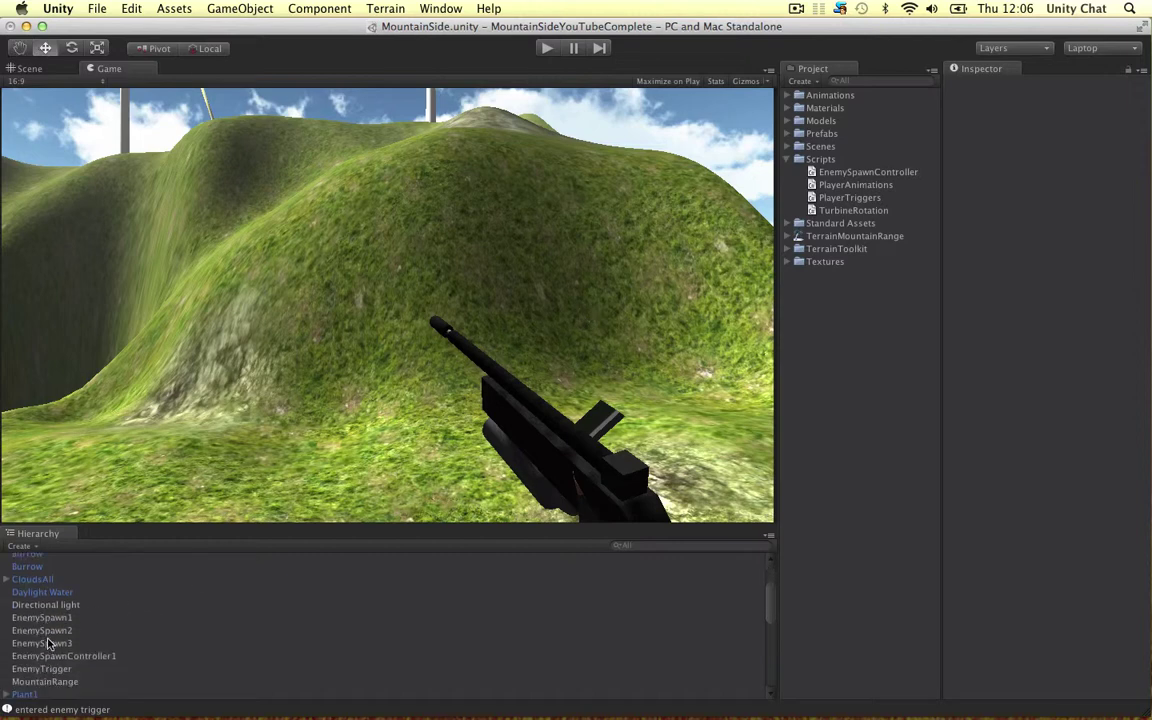
scroll(46, 645, down, 4)
scroll(48, 641, down, 3)
Step: Inspect PlayerAnimations, PlayerCamera and Main Camera, orbiting around the player capsule in the Scene view
click(69, 648)
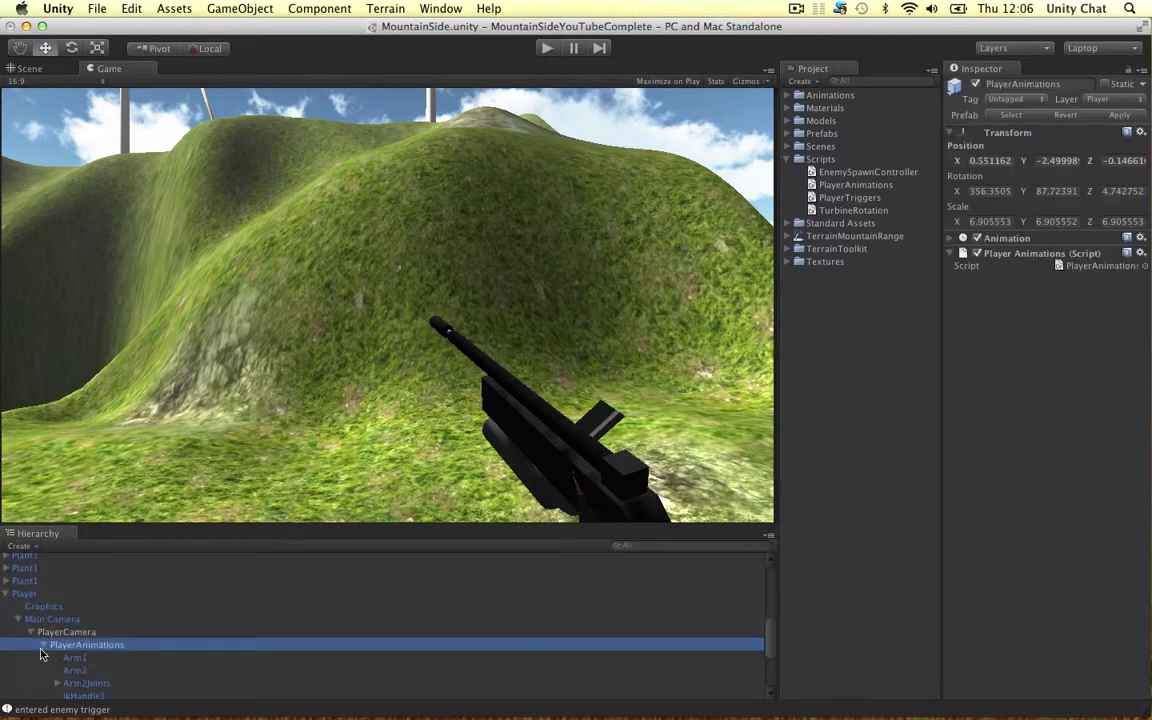
click(66, 632)
click(973, 145)
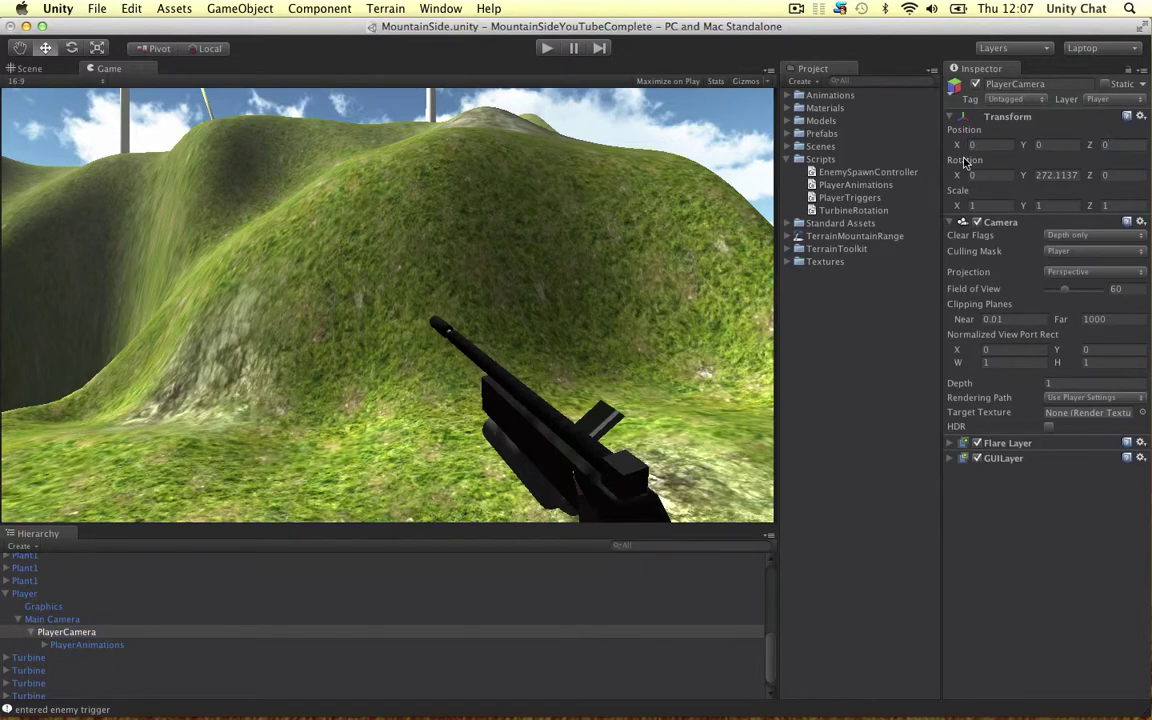
click(43, 74)
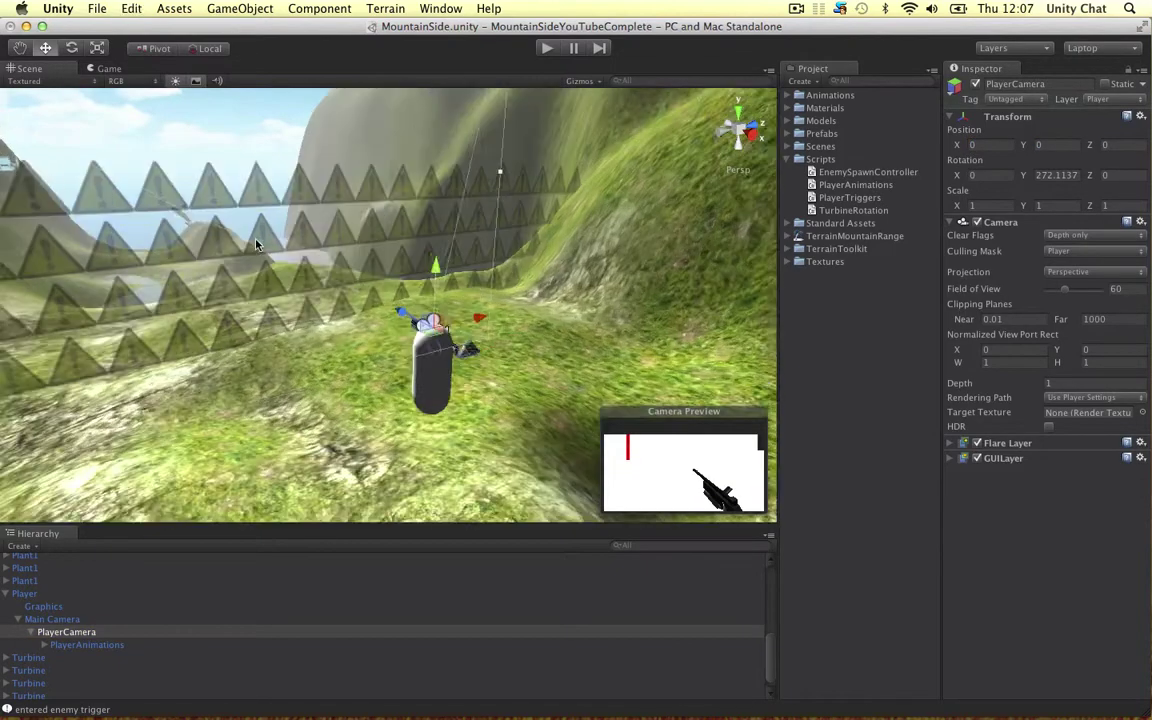
mouse_move(304, 258)
alt+mouse_down()
mouse_move(527, 312)
mouse_move(482, 189)
alt+mouse_up()
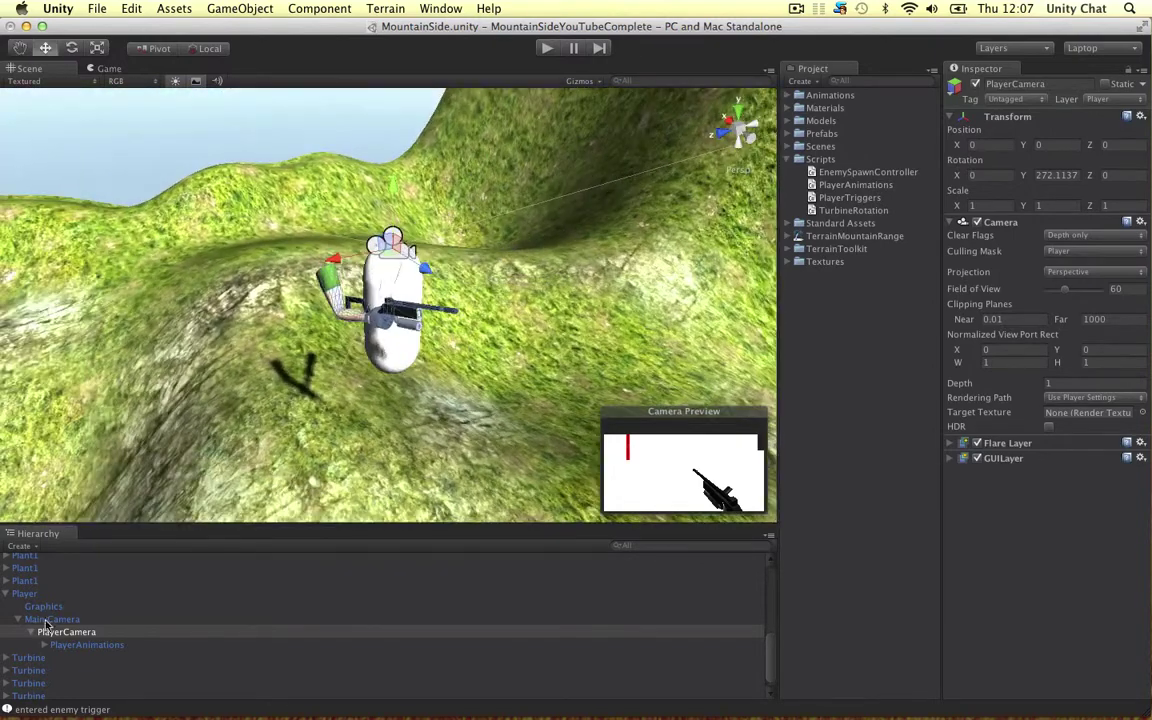
click(47, 620)
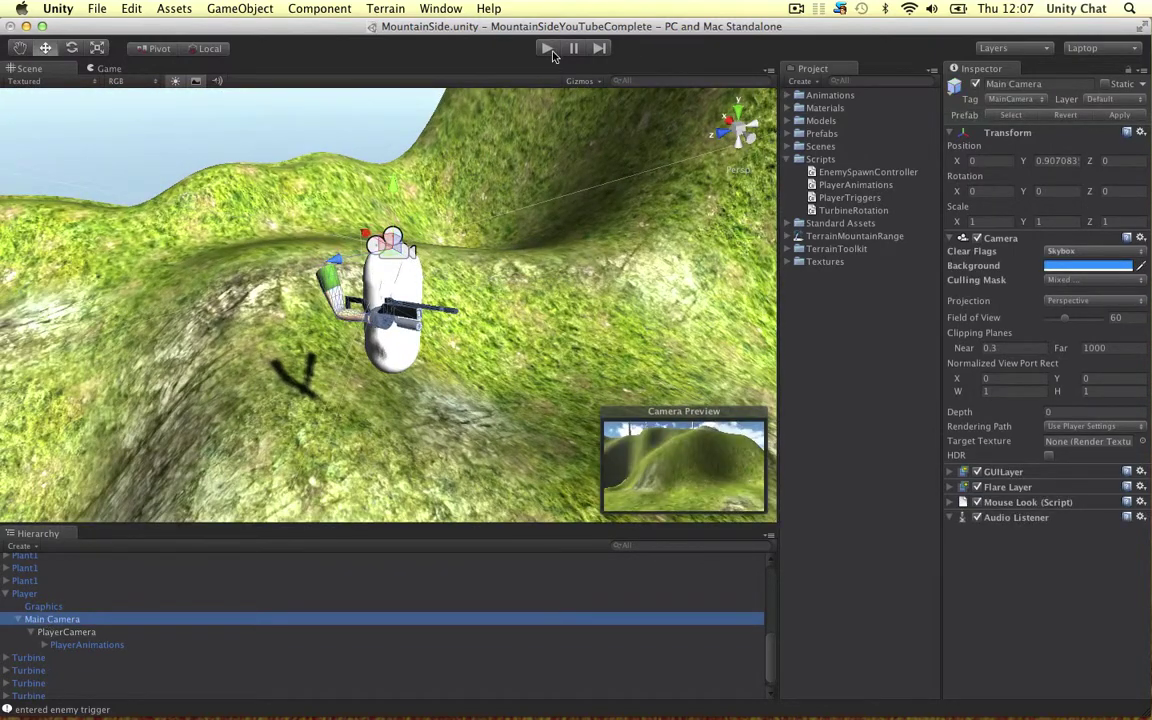
Step: Play-test walking forward with the enlarged Game view beside the Scene, then re-dock it
drag(110, 68, 590, 224)
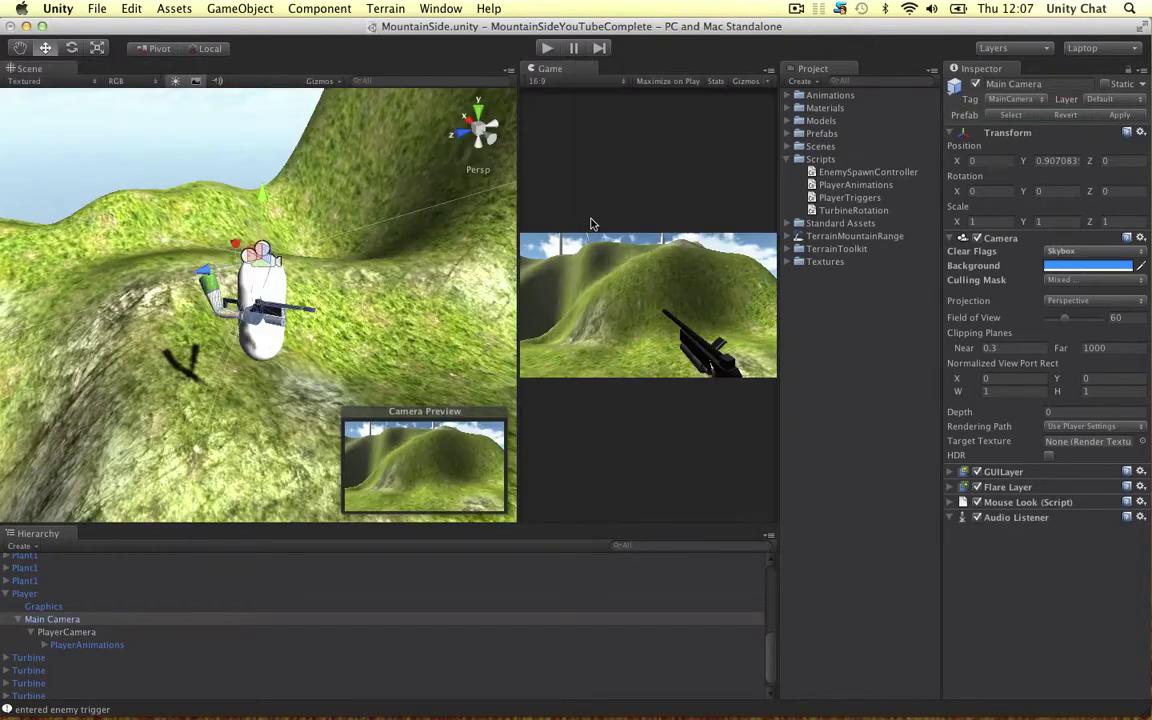
drag(518, 210, 418, 200)
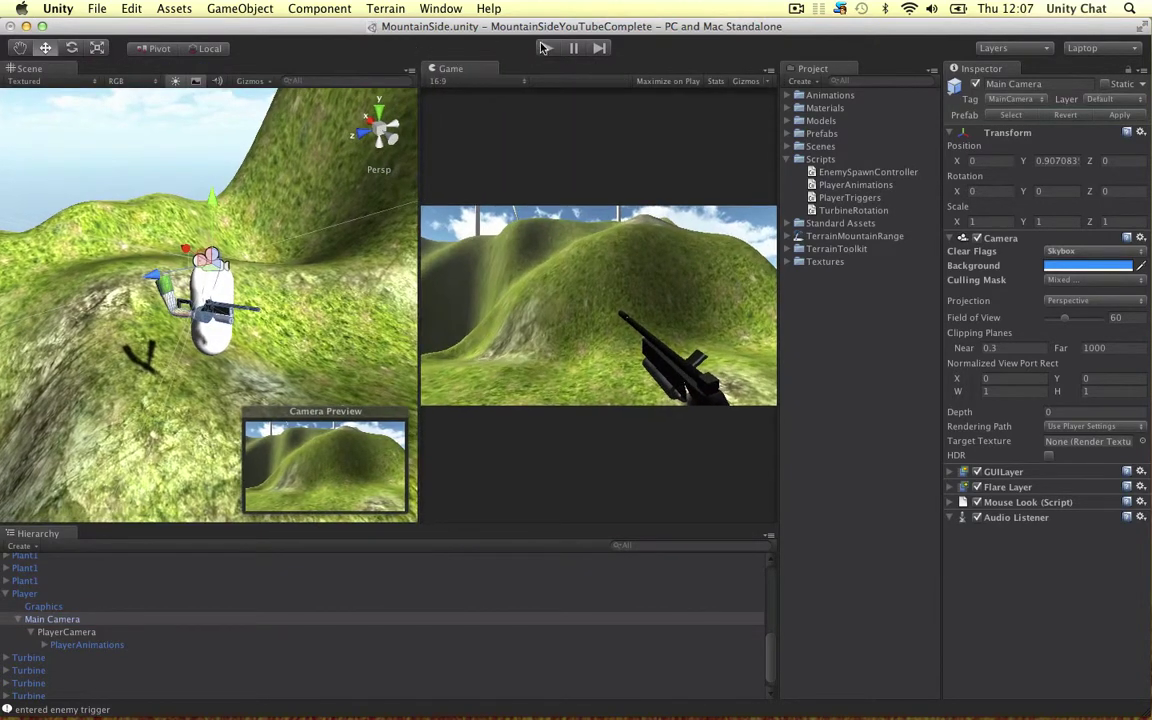
key(ctrl+p)
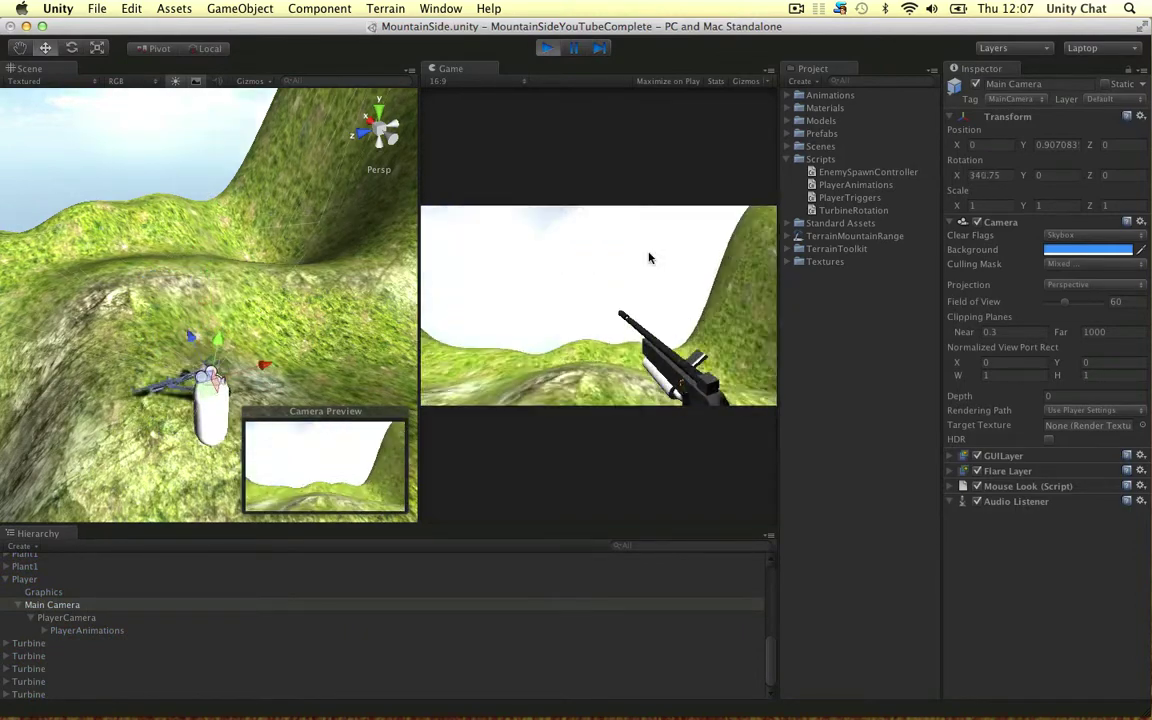
key(w)
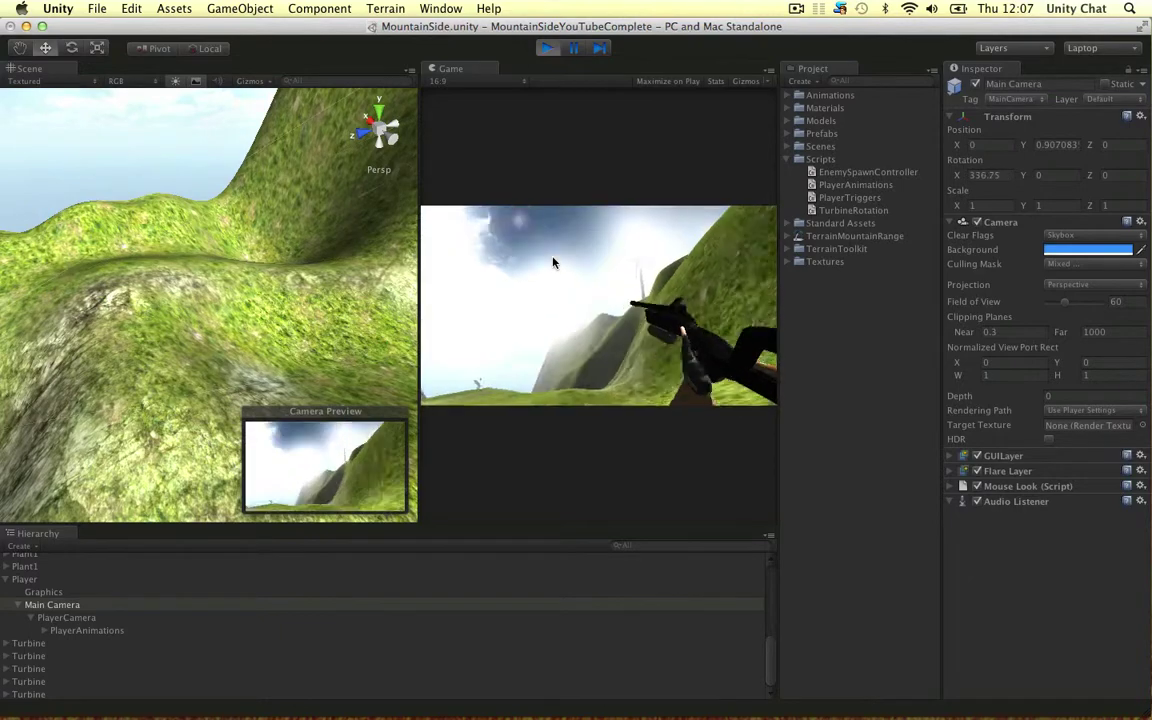
click(543, 50)
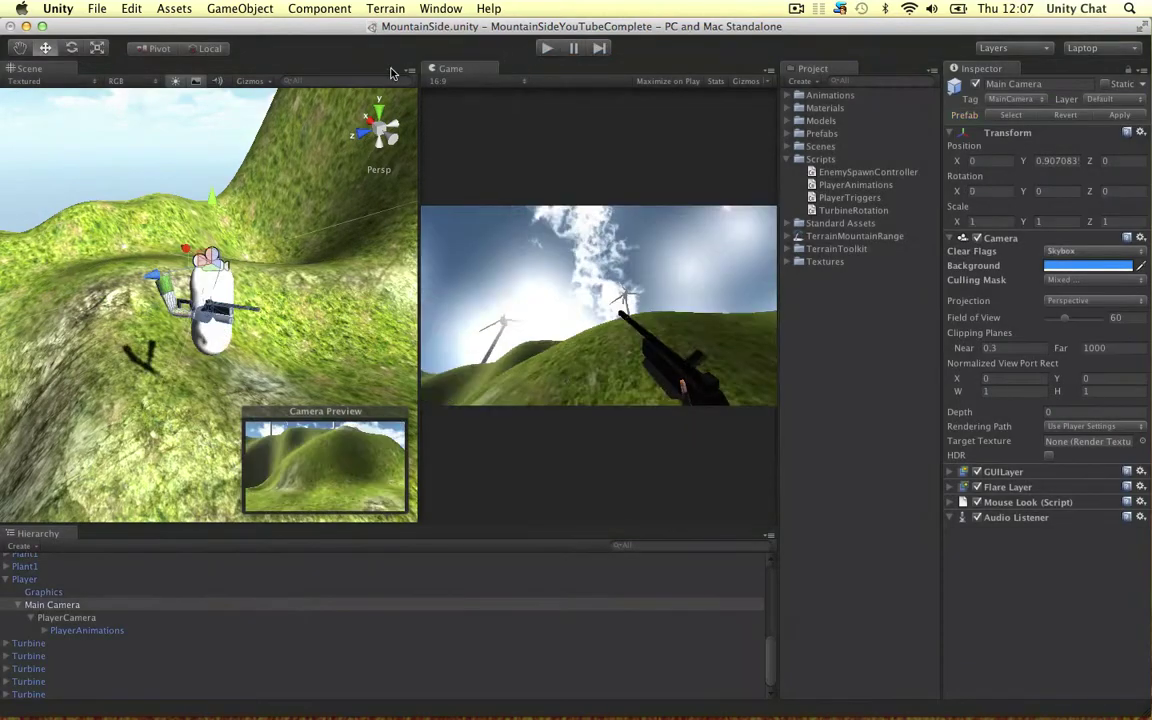
drag(330, 74, 326, 76)
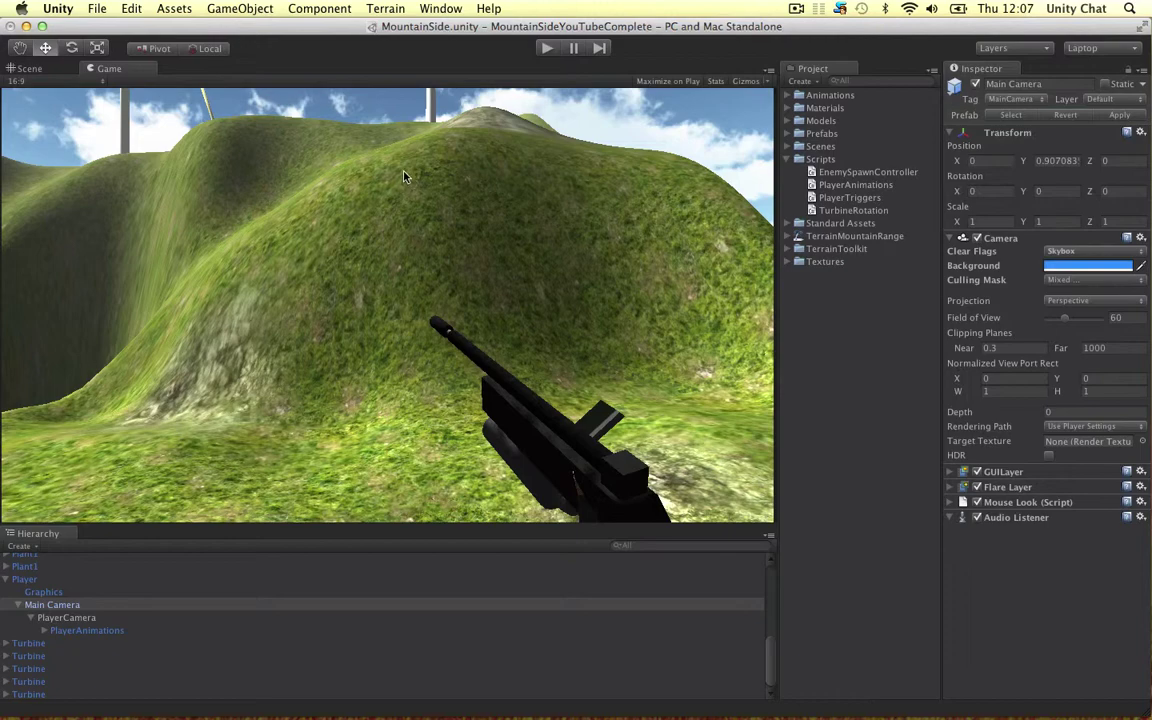
Step: Orbit around the player and gun in the Scene view and create an empty GameObject
click(30, 69)
mouse_move(505, 320)
alt+mouse_down()
mouse_move(283, 321)
mouse_move(317, 316)
alt+mouse_up()
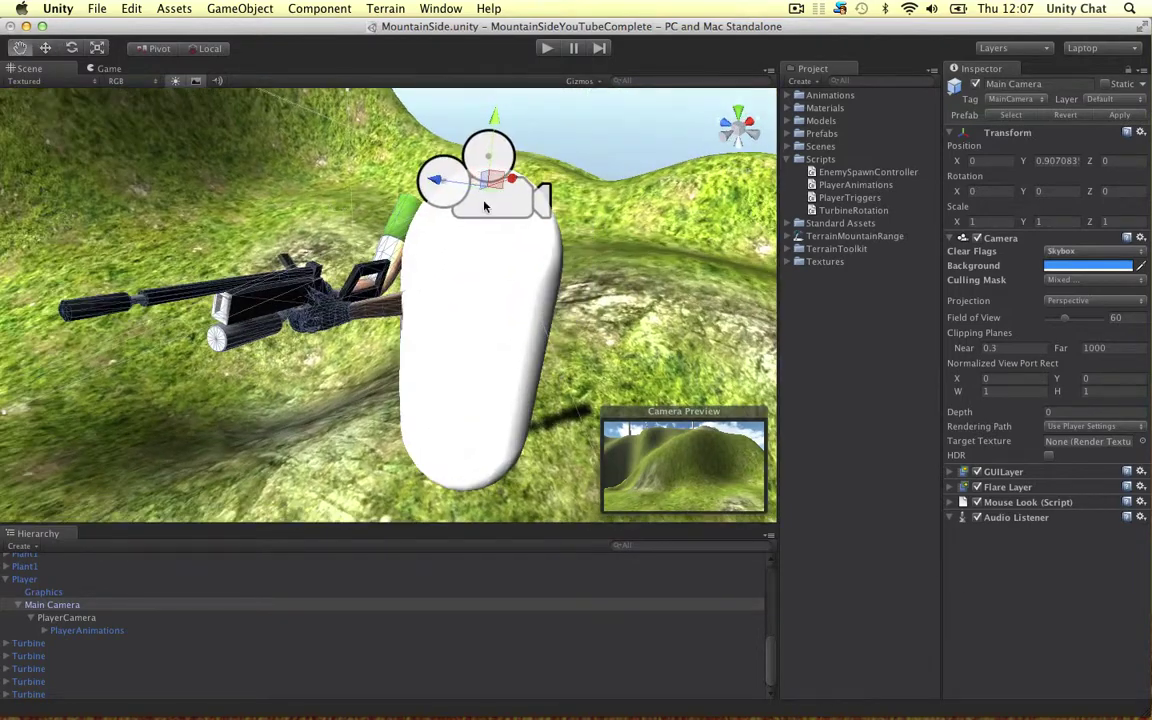
alt+drag(484, 206, 341, 166)
click(238, 9)
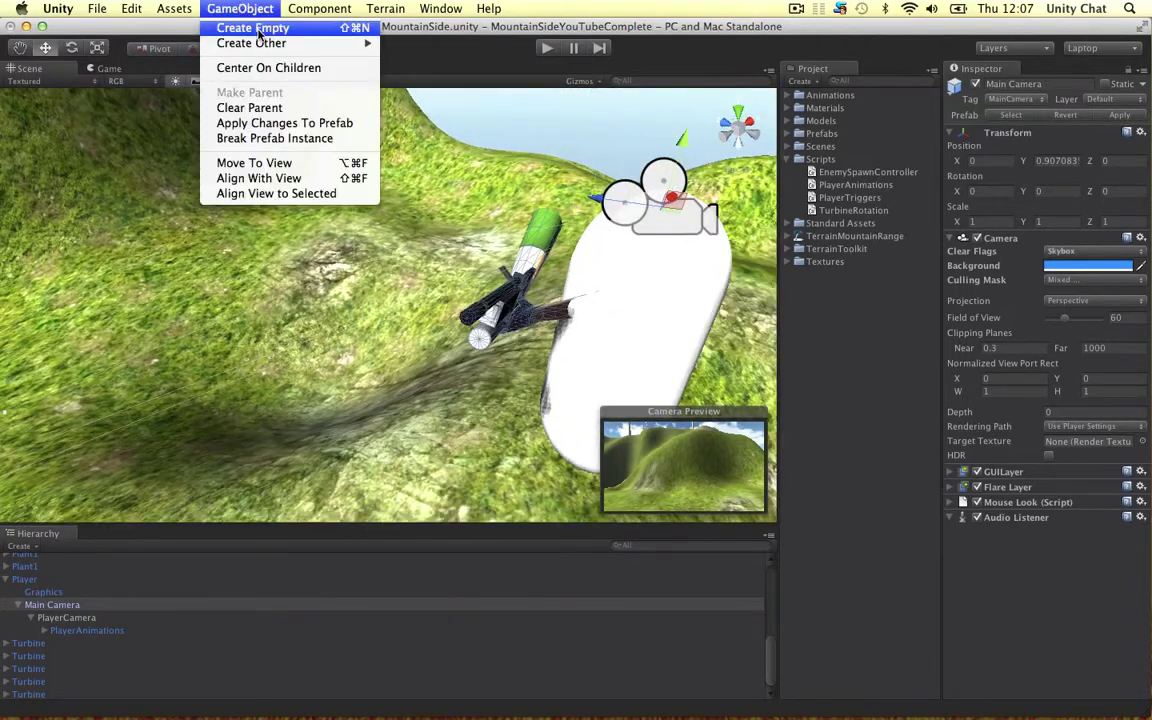
click(258, 30)
Step: Move the empty object along its axes until it sits at the rifle's barrel tip
drag(345, 292, 449, 306)
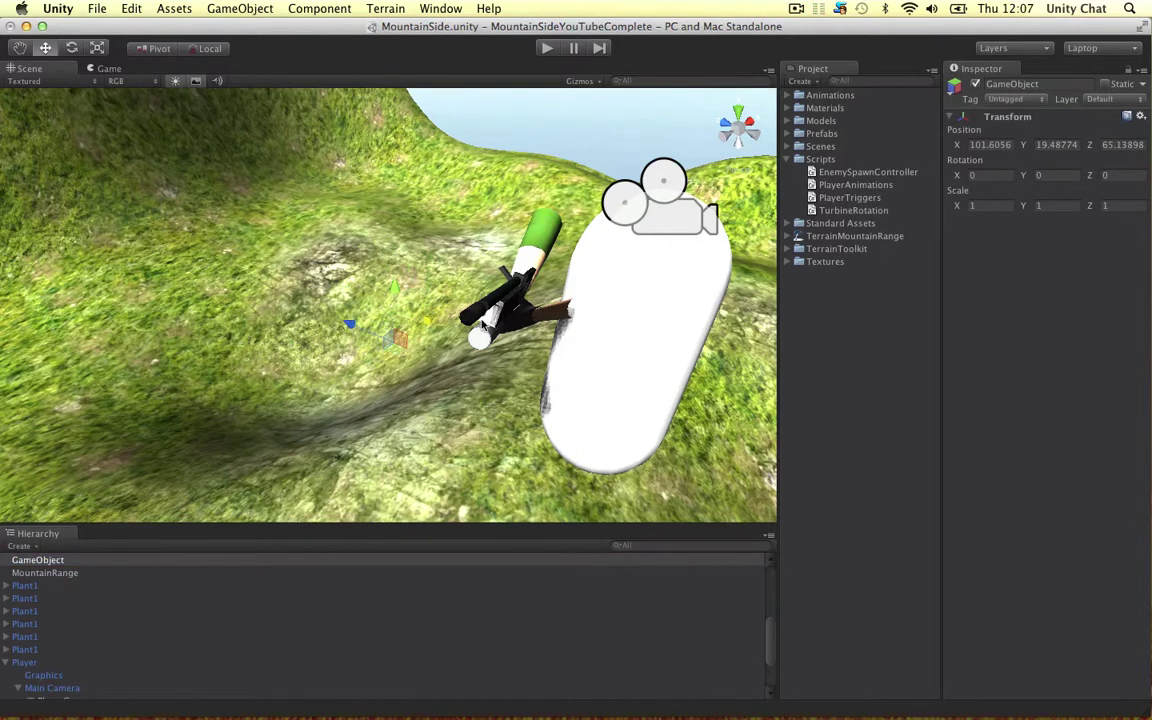
drag(405, 351, 479, 304)
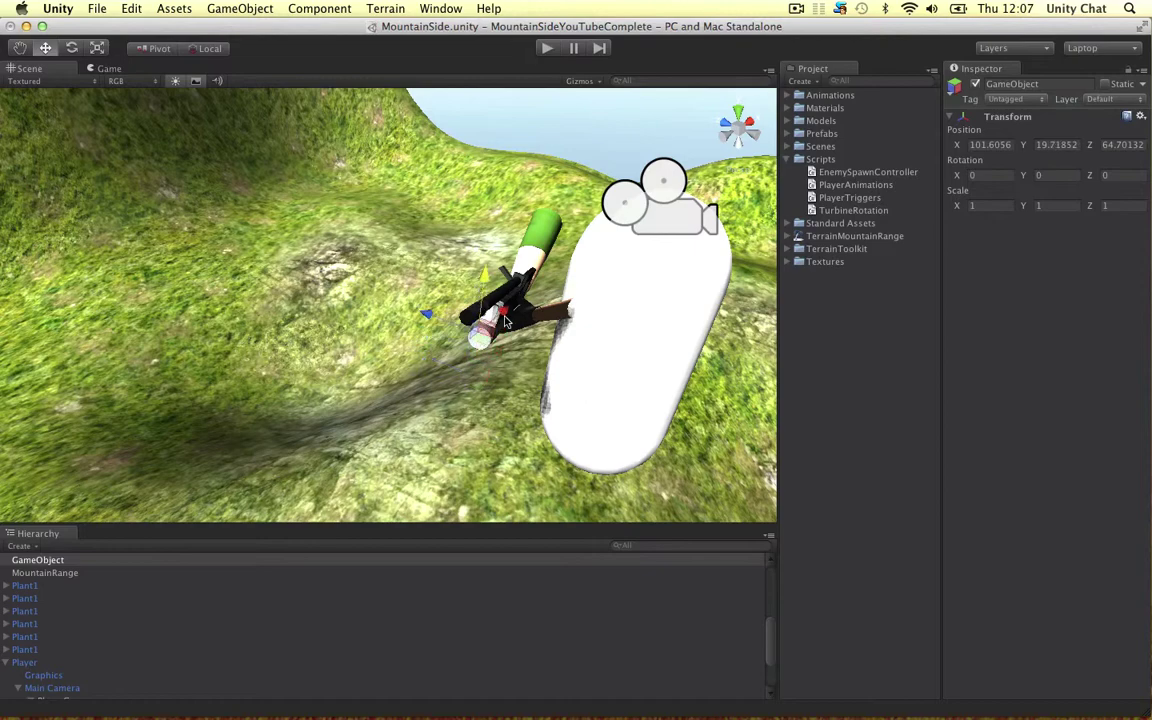
alt+drag(505, 333, 355, 332)
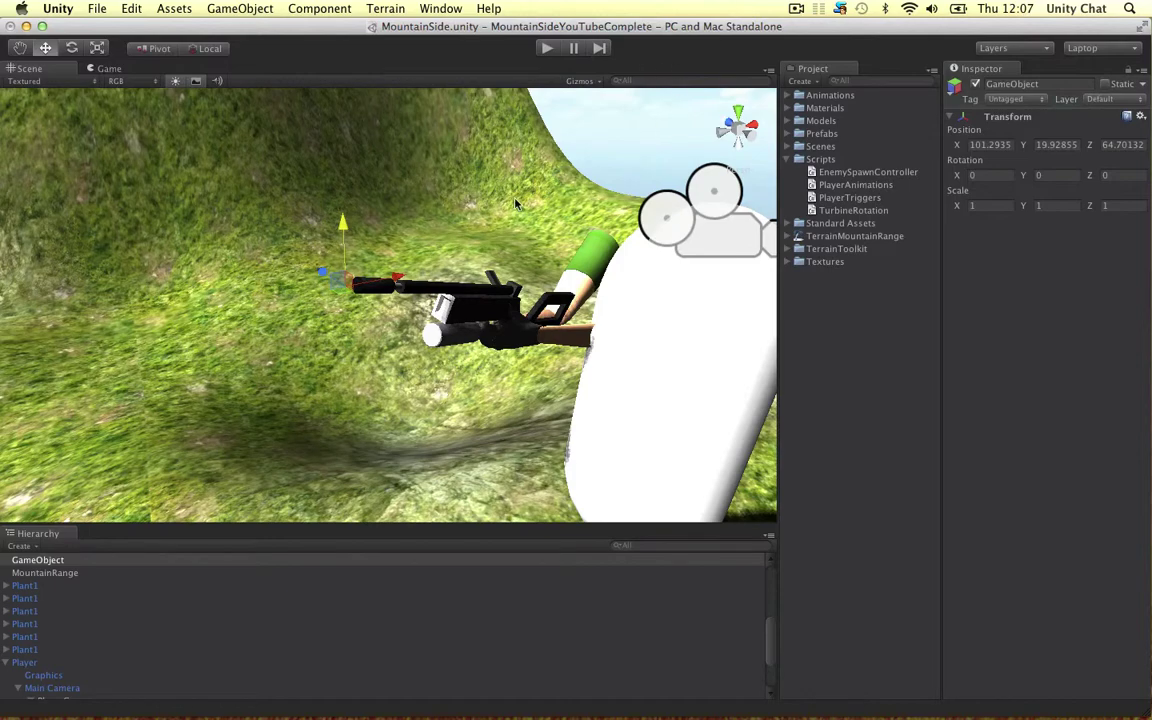
alt+drag(515, 204, 605, 247)
alt+drag(749, 107, 400, 300)
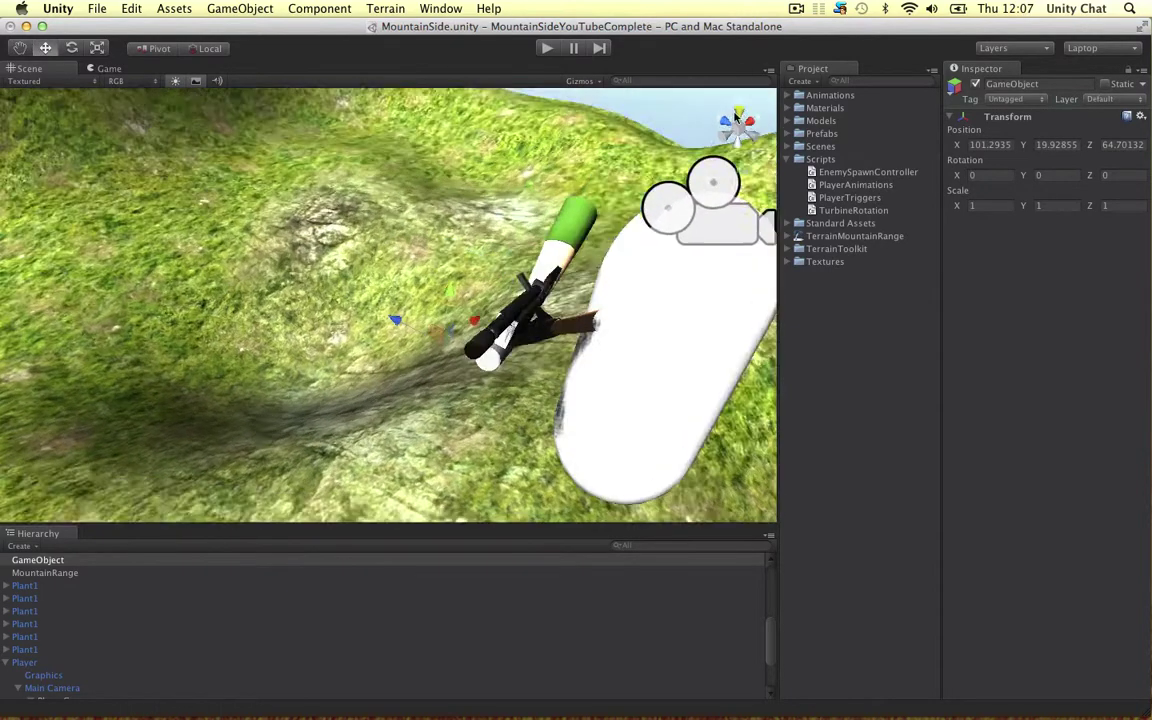
scroll(328, 274, up, 5)
mouse_move(296, 303)
alt+mouse_down()
mouse_move(470, 170)
mouse_move(415, 205)
alt+mouse_up()
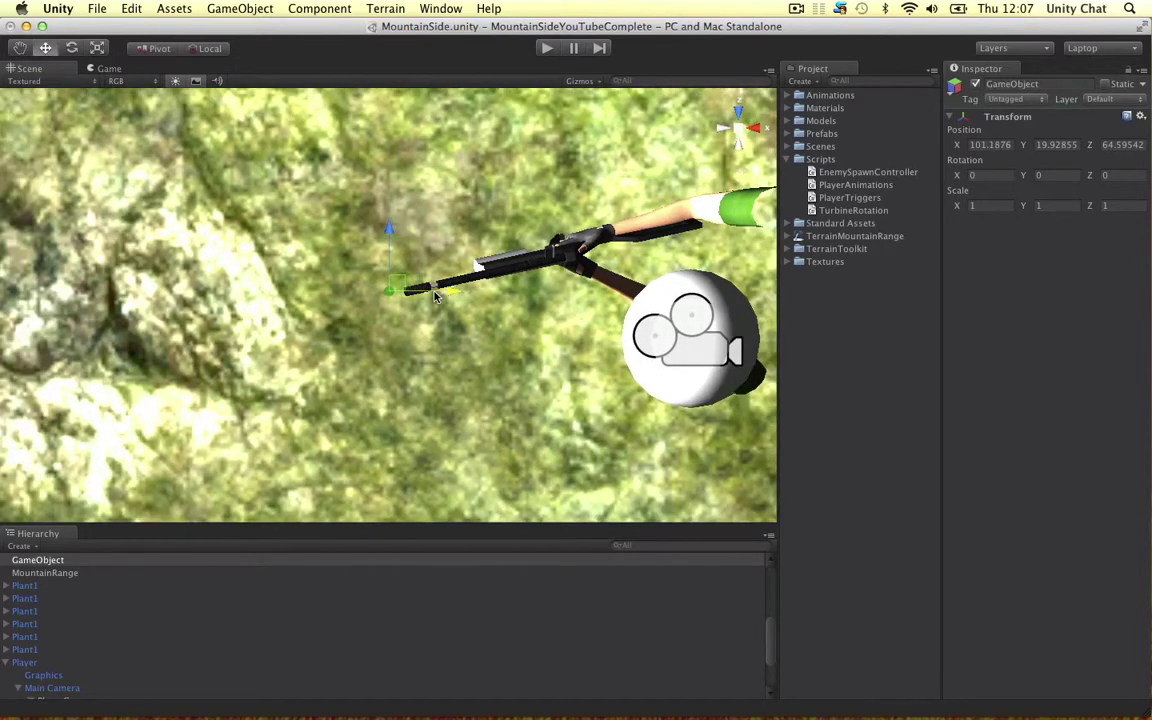
drag(372, 228, 374, 234)
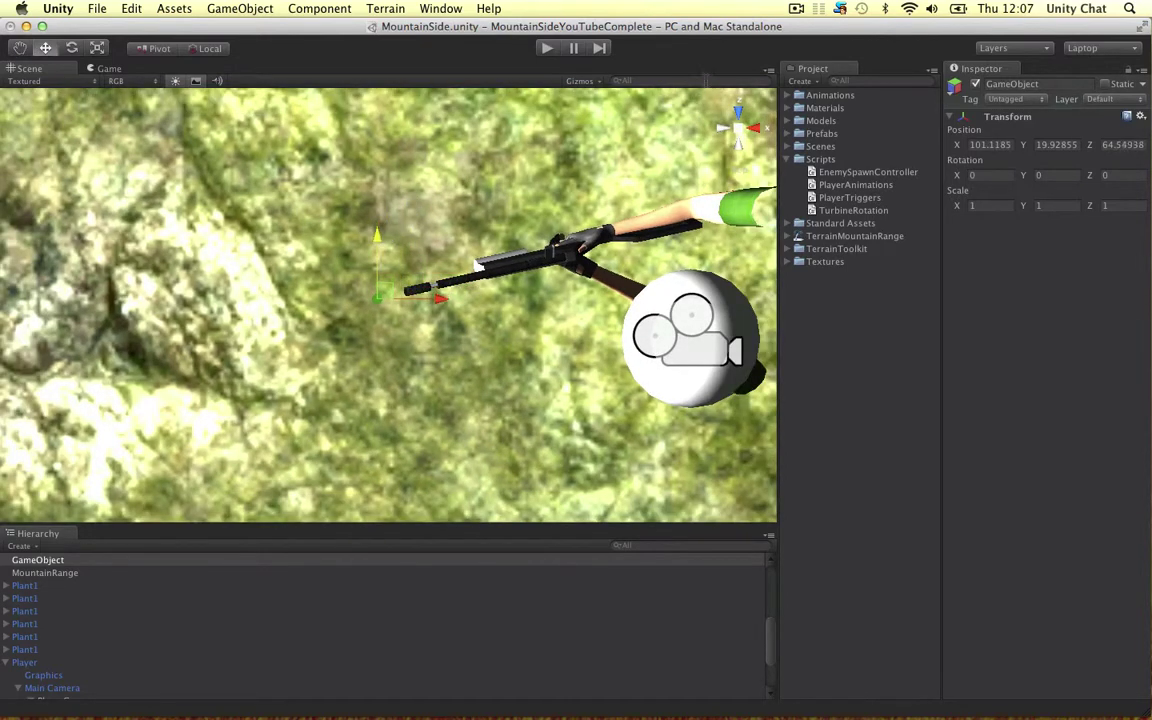
mouse_move(732, 130)
alt+mouse_down()
mouse_move(499, 161)
mouse_move(581, 190)
mouse_move(485, 151)
mouse_move(500, 170)
alt+mouse_up()
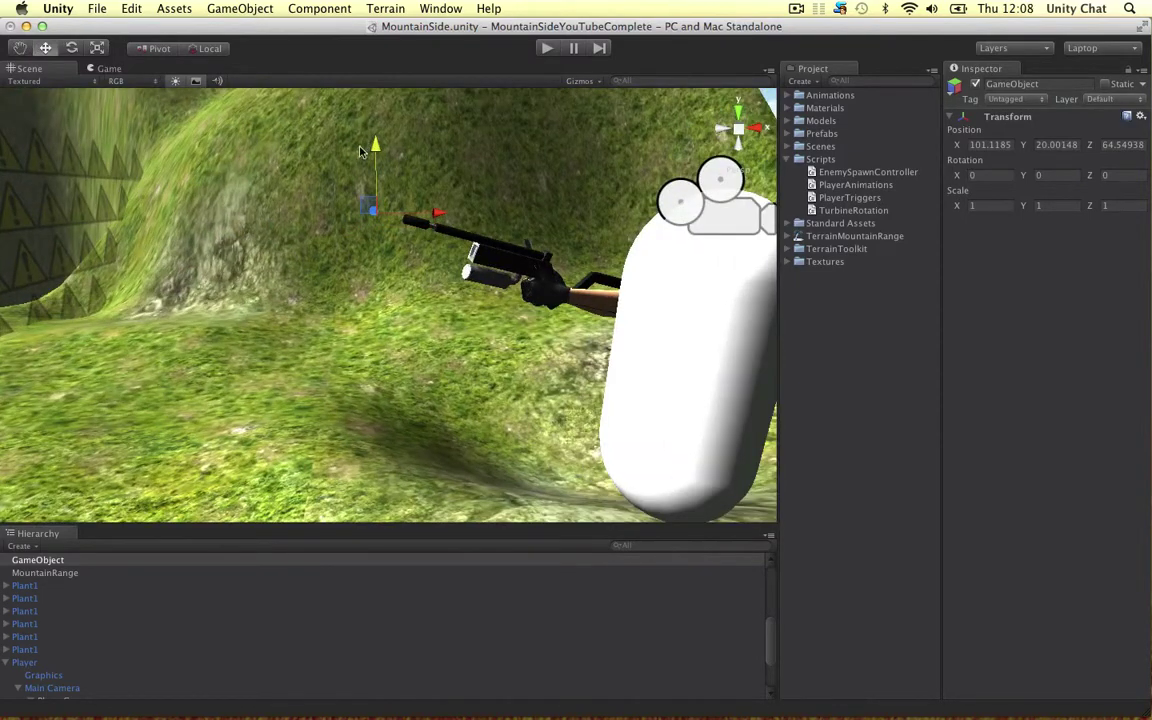
mouse_move(361, 151)
alt+mouse_down()
mouse_move(549, 166)
mouse_move(575, 193)
mouse_move(500, 250)
alt+mouse_up()
Step: Rename the empty object GunFlashPoint and drag it under ARM2_FINAL1:Gun
click(35, 561)
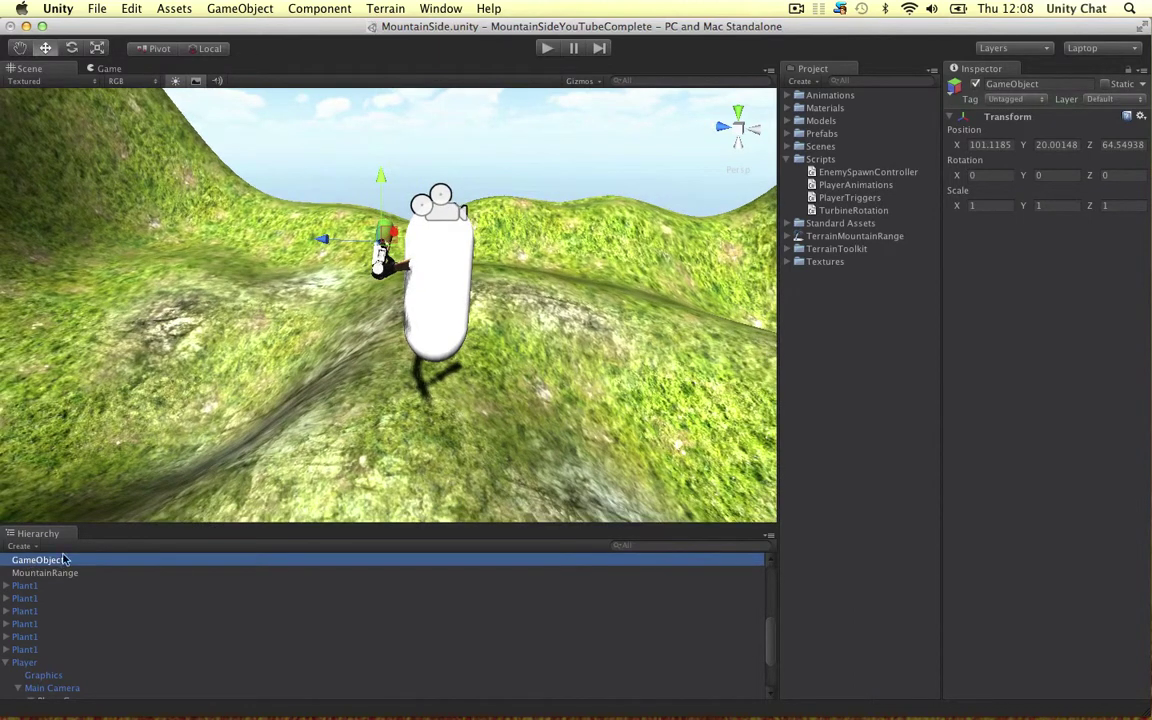
click(64, 561)
text(GunFlashPoint)
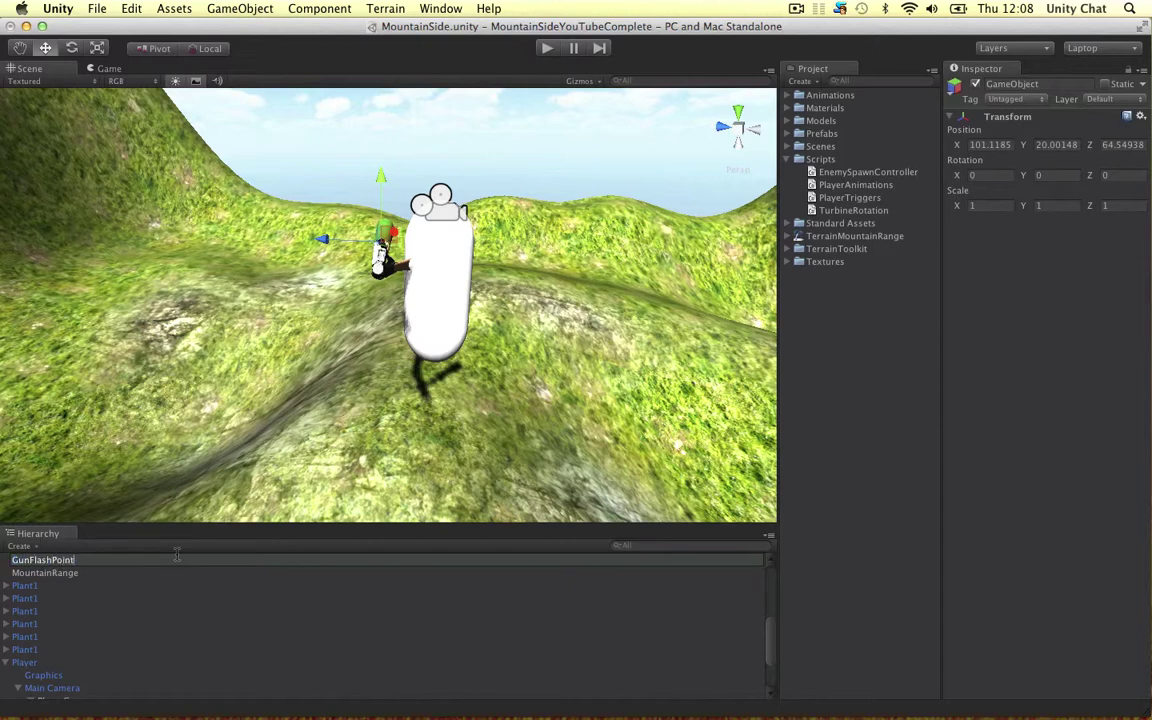
key(Return)
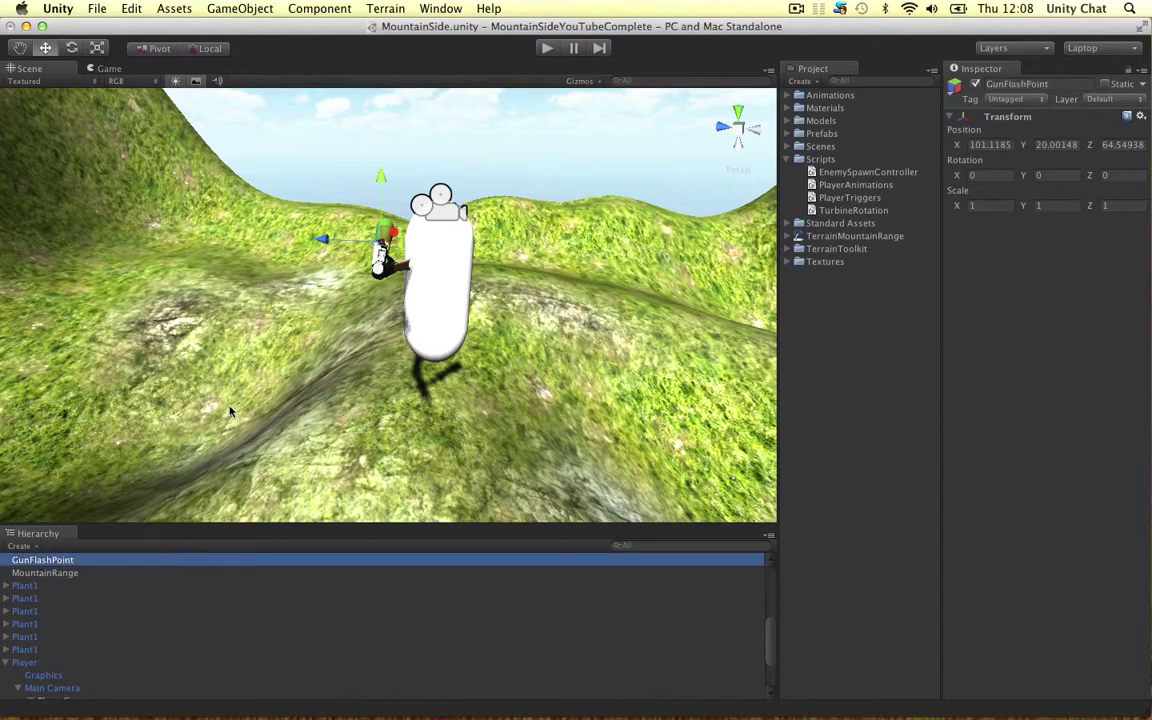
alt+drag(355, 345, 555, 343)
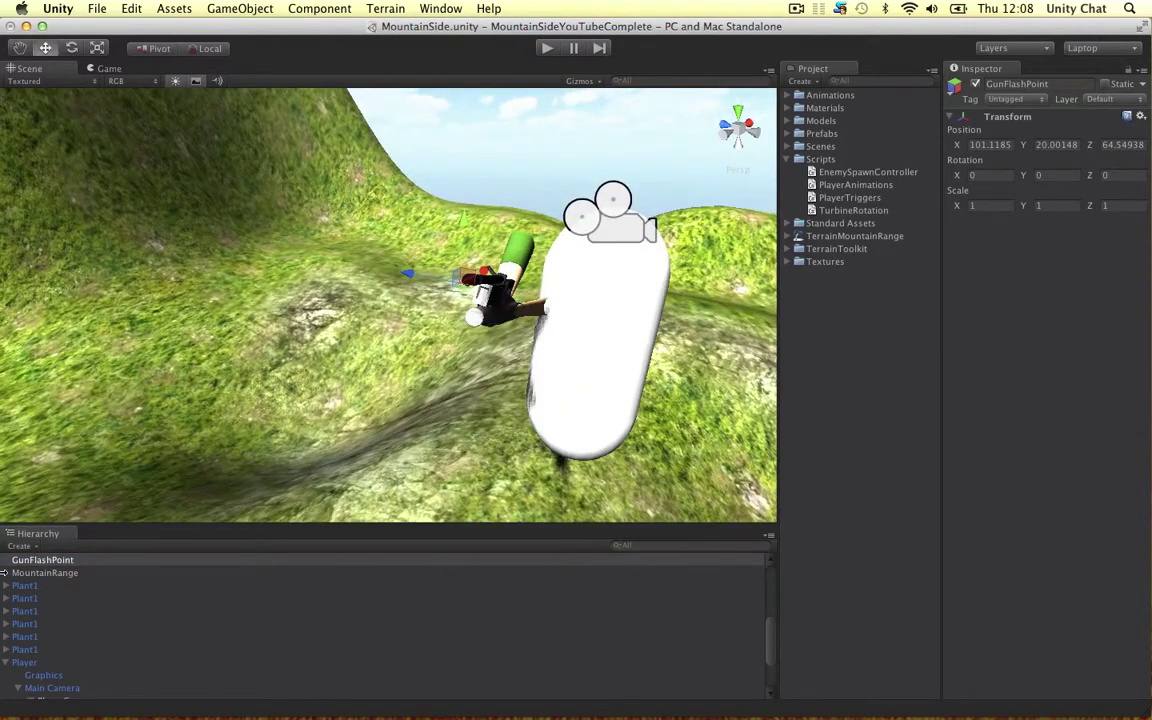
mouse_move(40, 560)
mouse_down()
mouse_move(68, 632)
mouse_move(130, 597)
mouse_up()
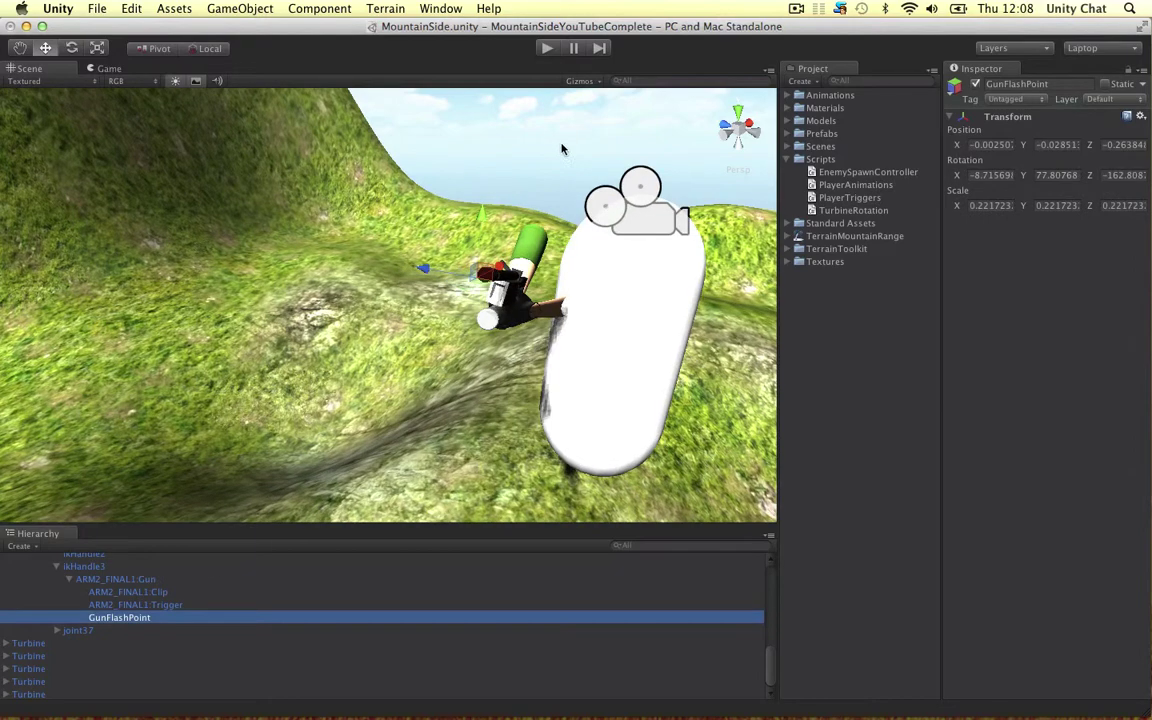
Step: Place an enlarged Game view beside the Scene view and start play mode
drag(109, 68, 647, 248)
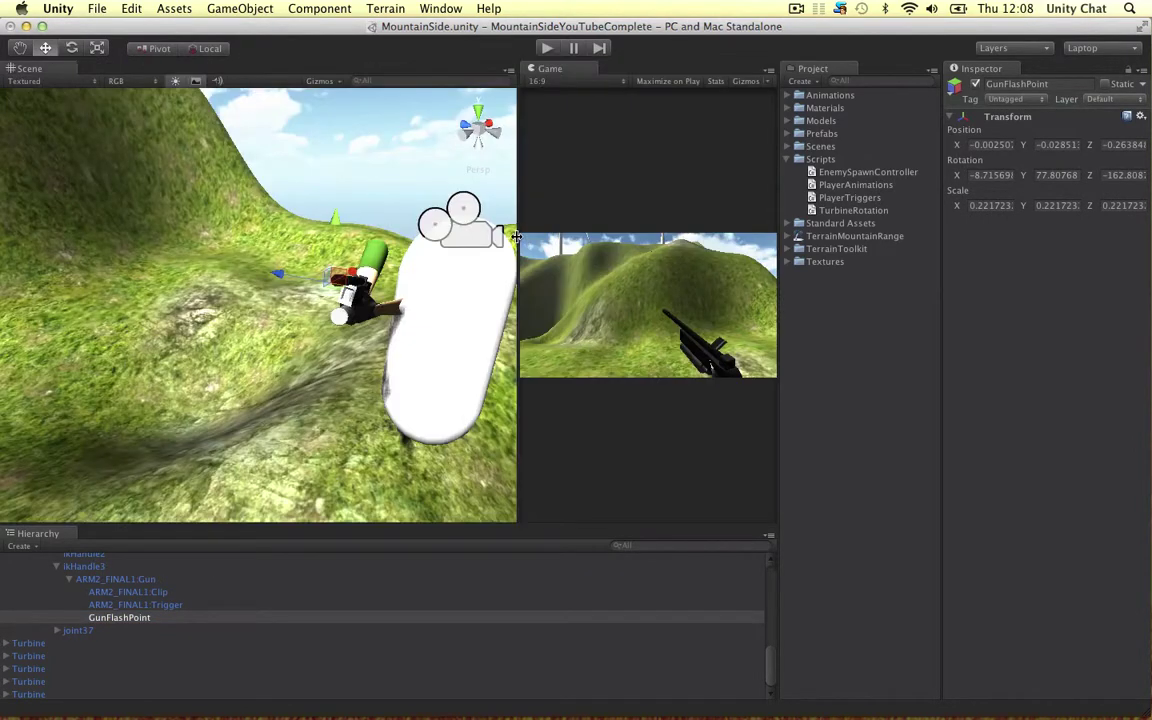
drag(516, 236, 380, 236)
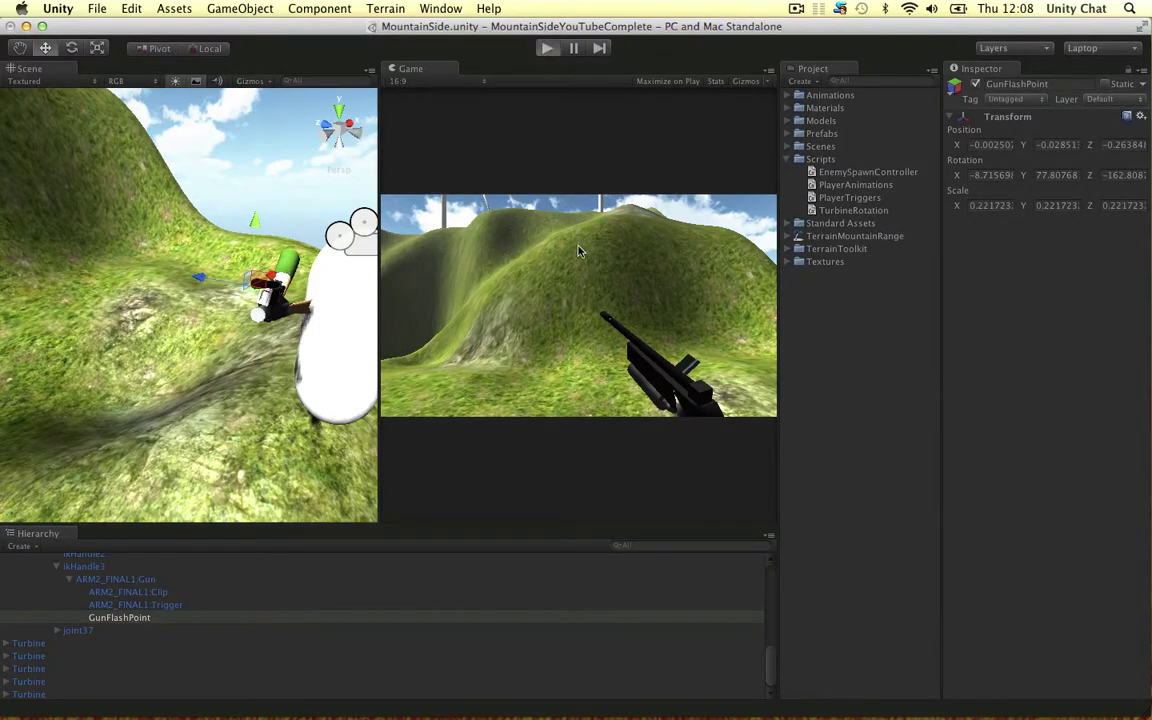
key(super+p)
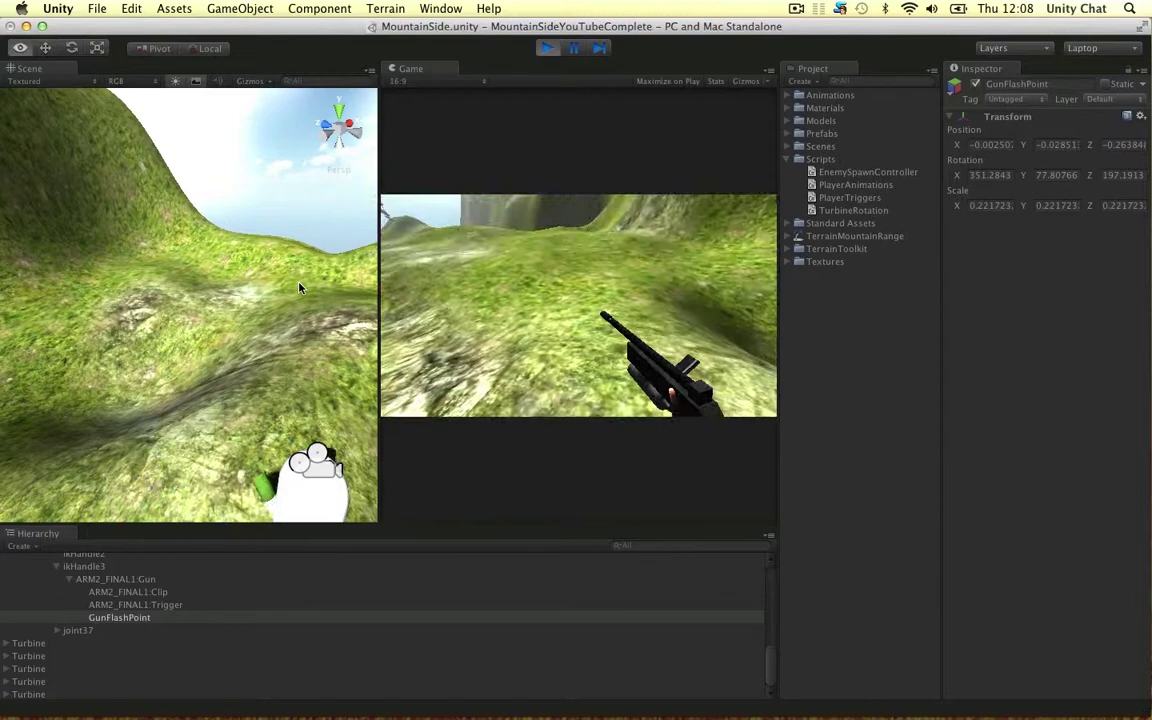
Step: Watch GunFlashPoint selected during play, then stop and return the Game view to the main viewport
click(299, 288)
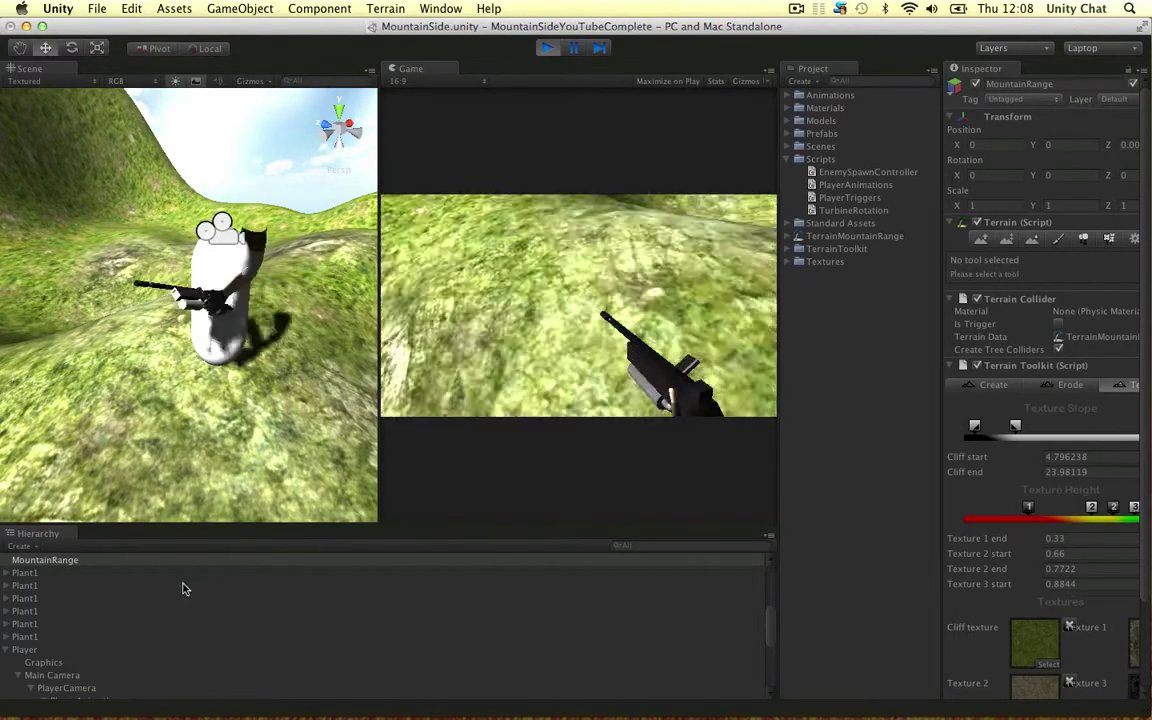
scroll(147, 621, down, 2)
scroll(120, 640, down, 2)
scroll(116, 648, down, 1)
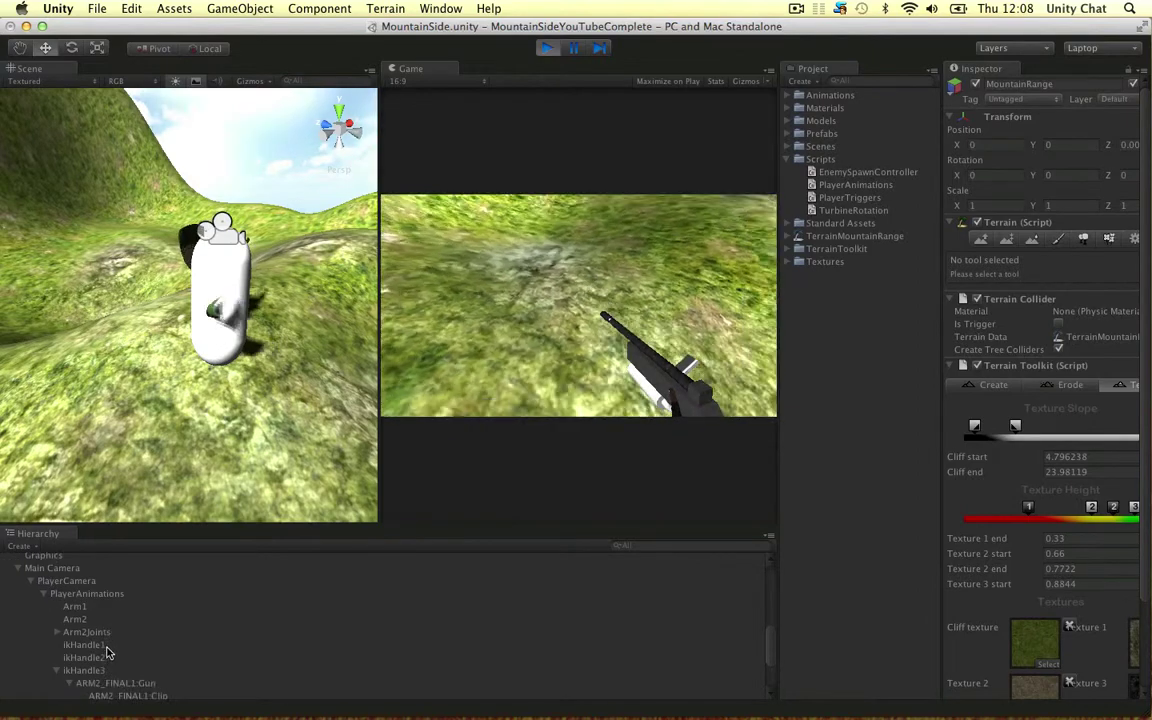
scroll(109, 653, down, 4)
click(114, 634)
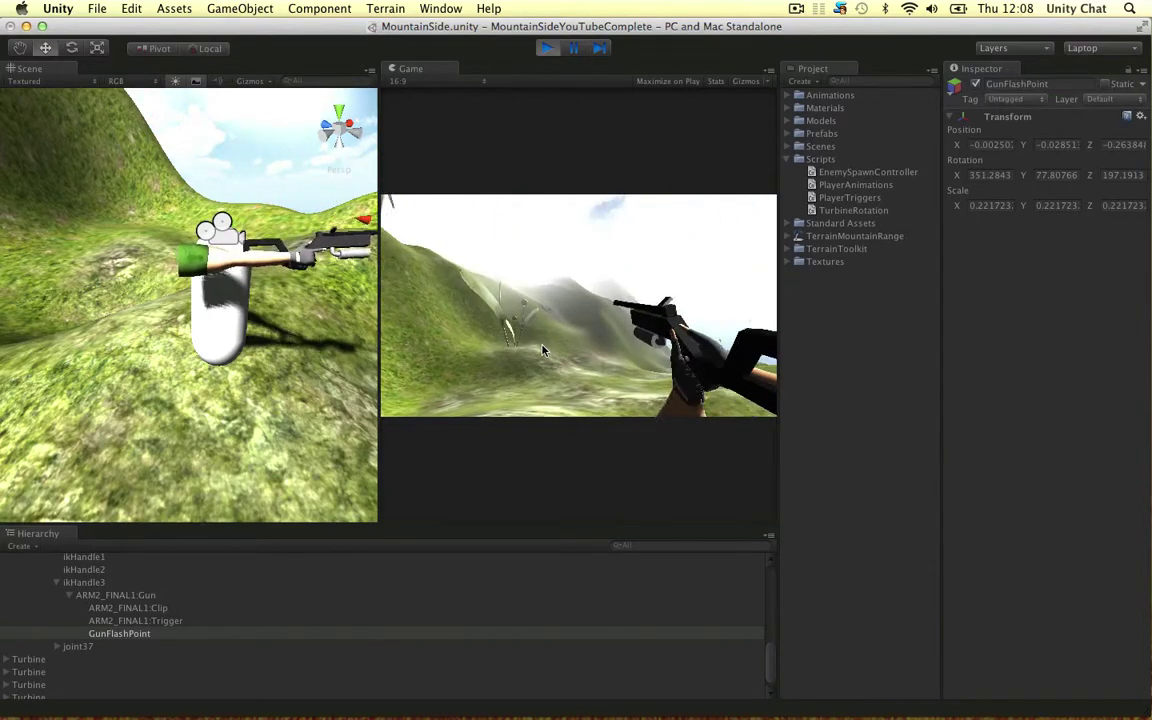
click(547, 48)
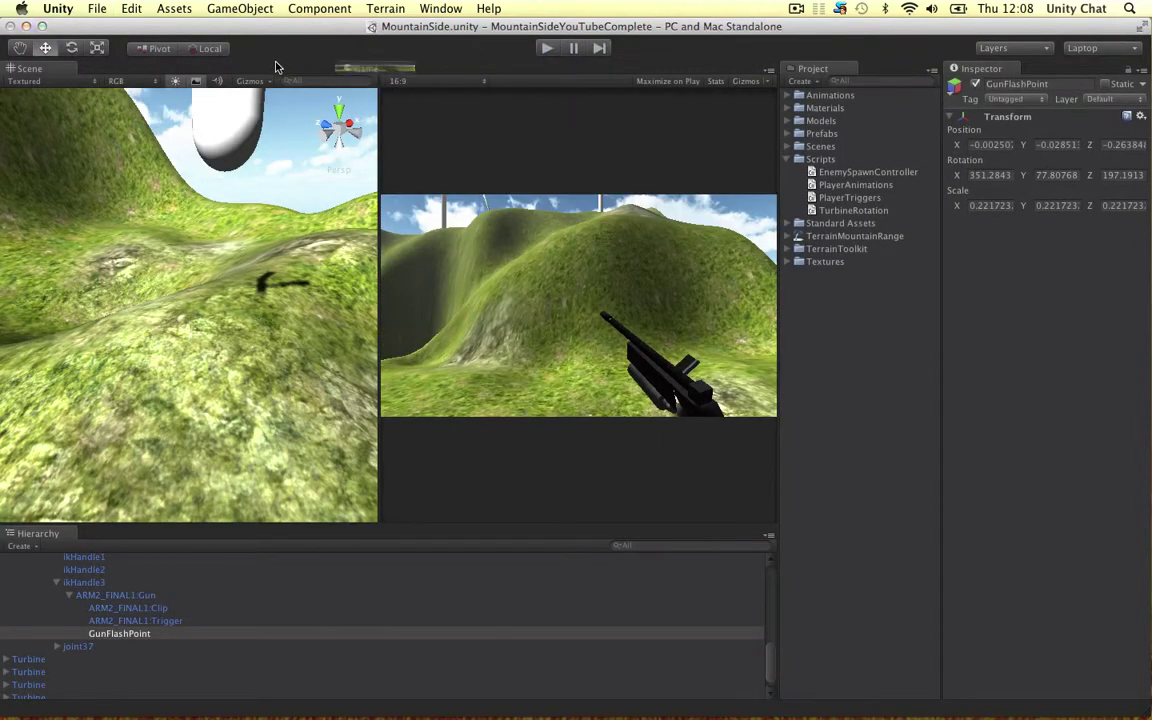
drag(277, 67, 277, 67)
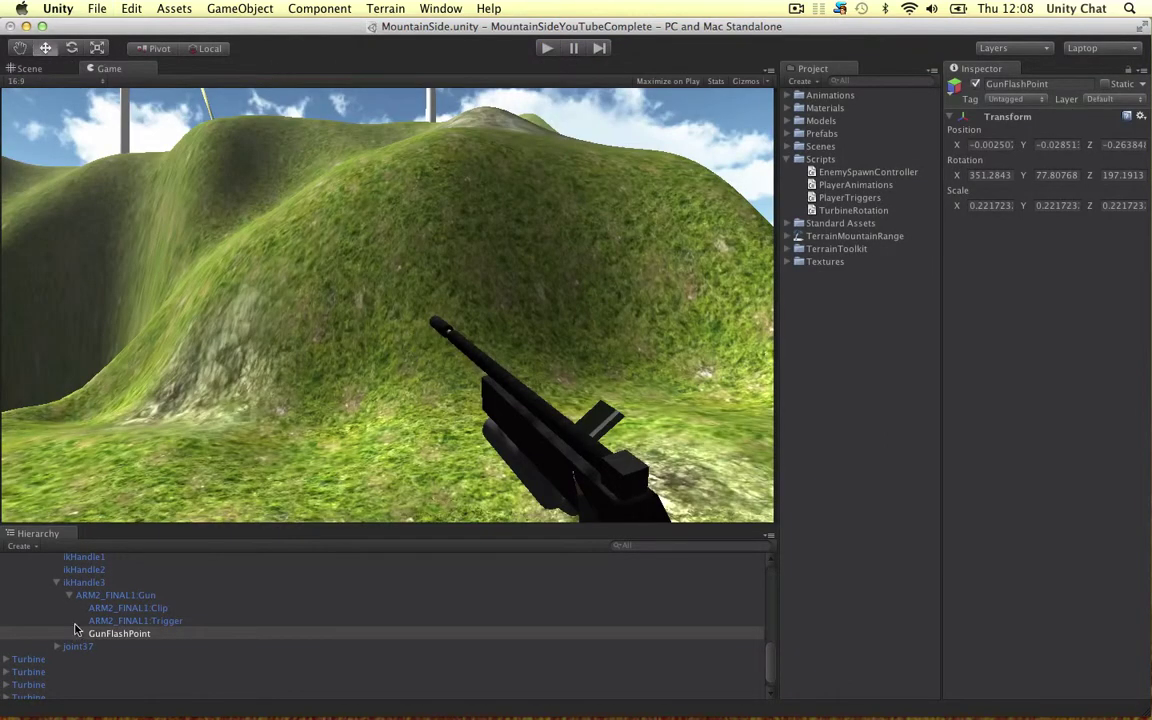
Step: Select the player's Graphics capsule, frame it, and set its Layer to Guides
scroll(75, 625, up, 5)
scroll(76, 610, up, 3)
click(48, 634)
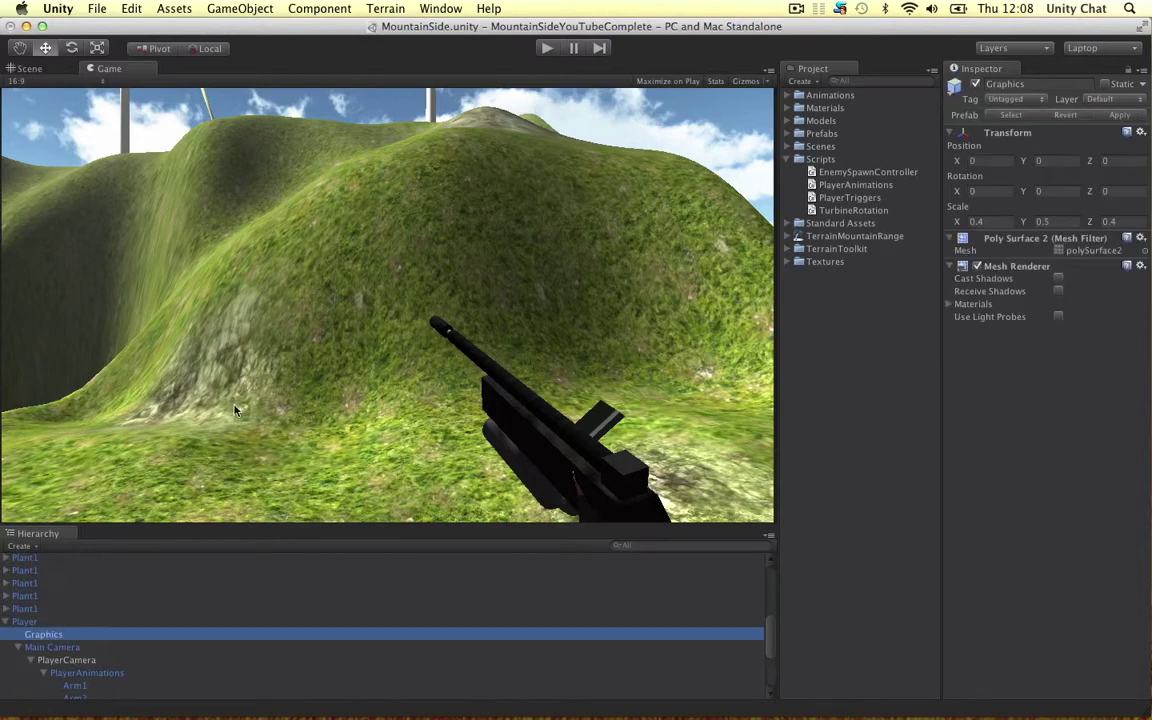
click(310, 405)
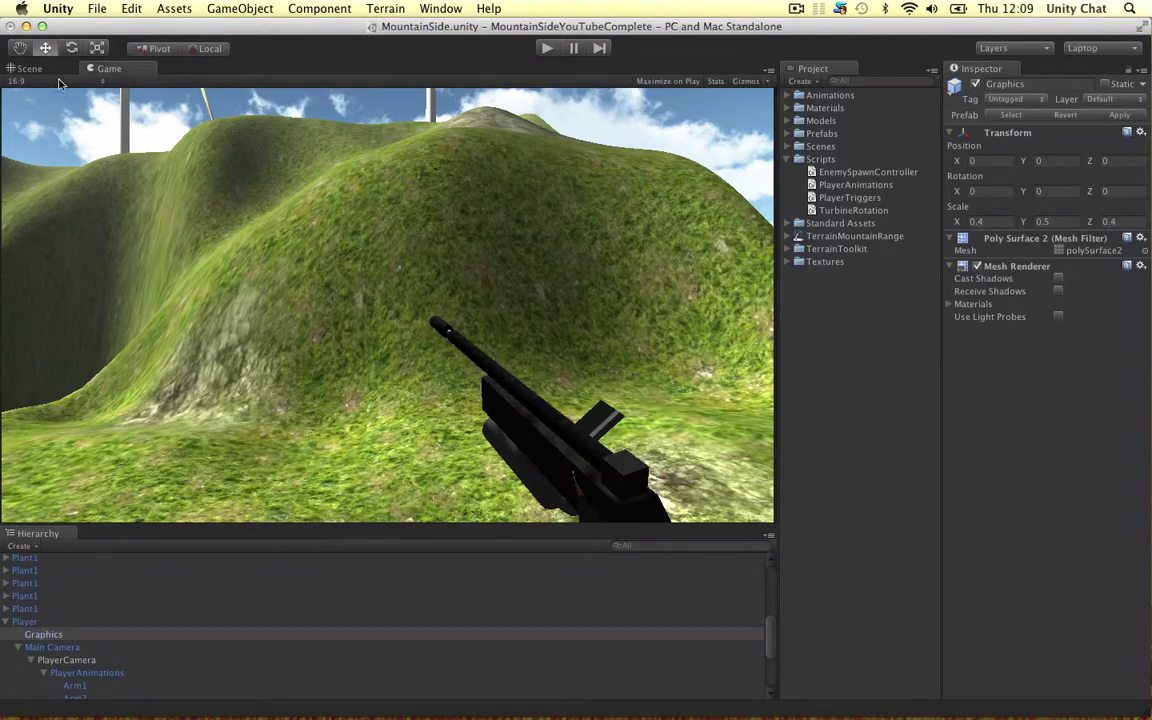
click(29, 68)
key(f)
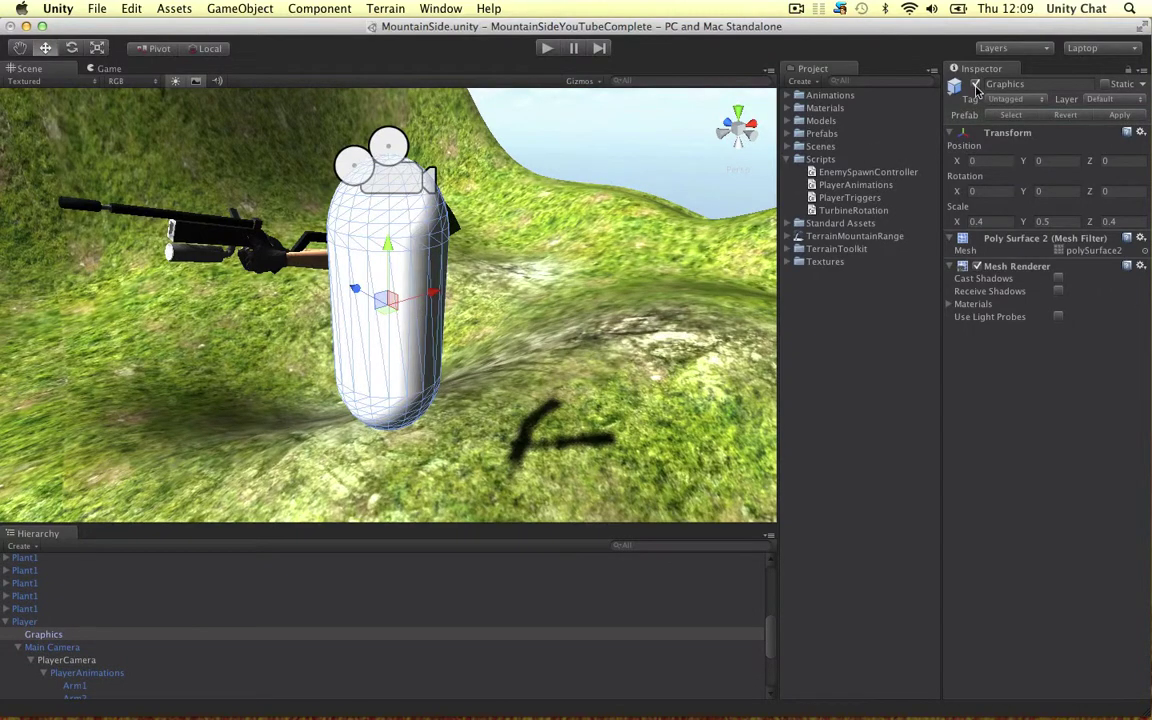
click(1100, 99)
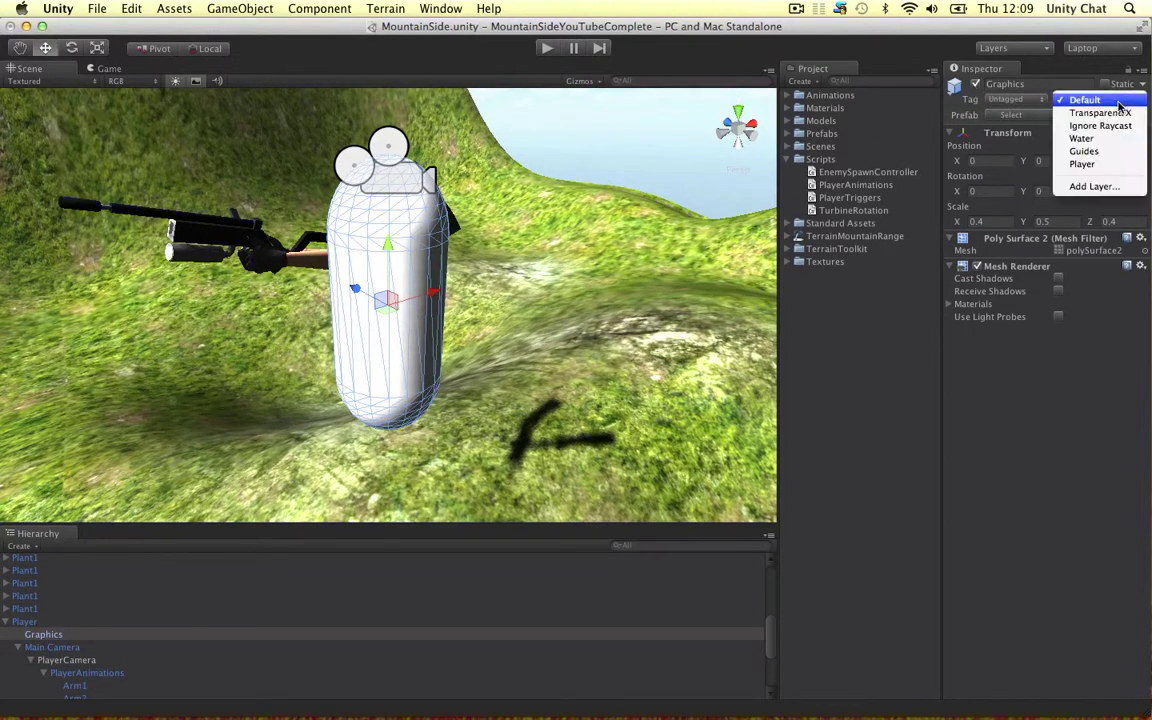
click(1088, 149)
Step: Play-test with Game and Scene views side by side, then restore the full Game view
click(636, 235)
scroll(600, 220, down, 3)
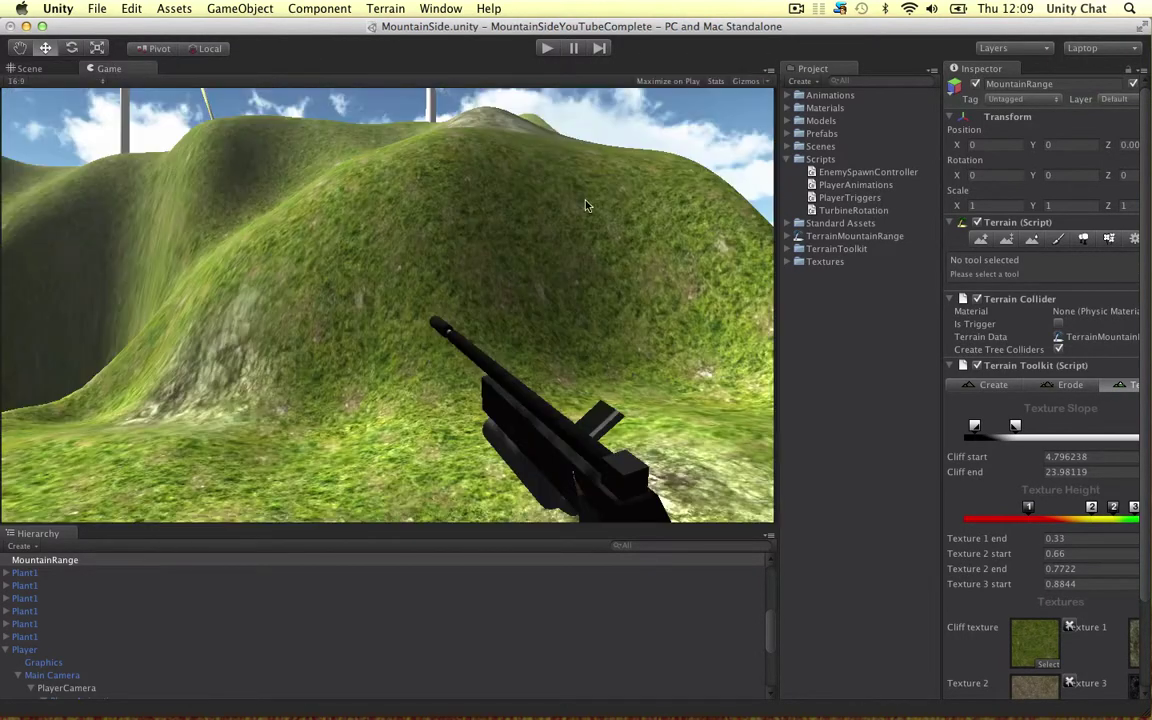
drag(113, 68, 663, 244)
click(549, 51)
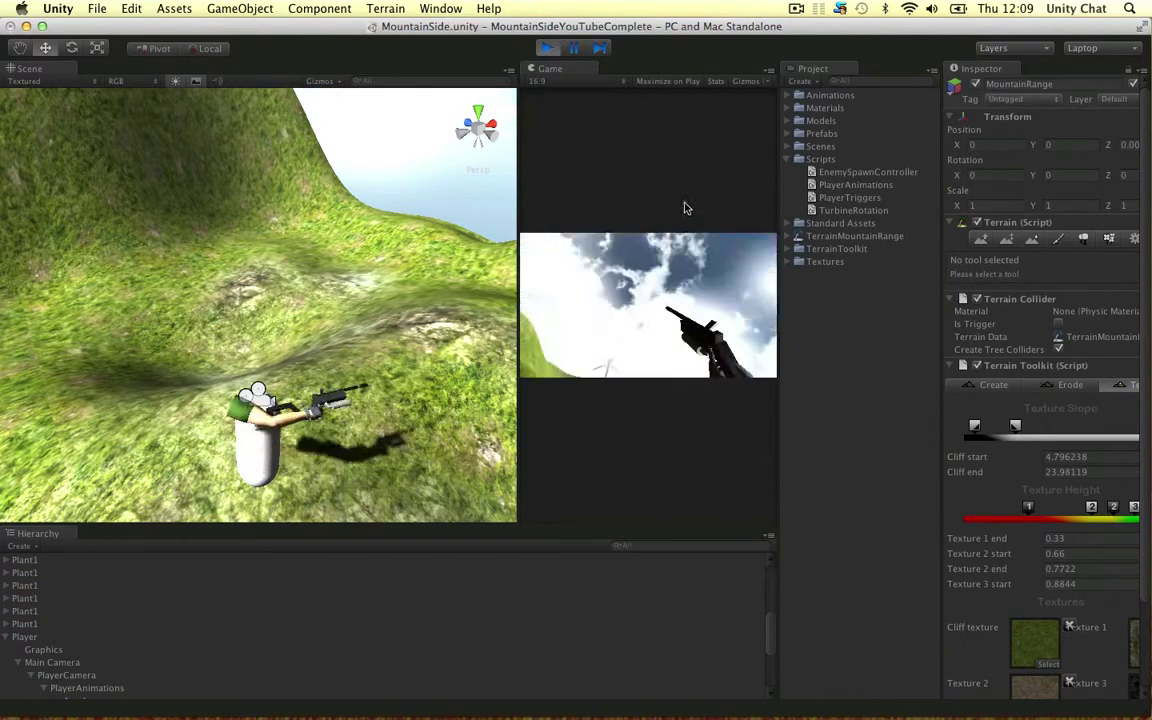
click(546, 48)
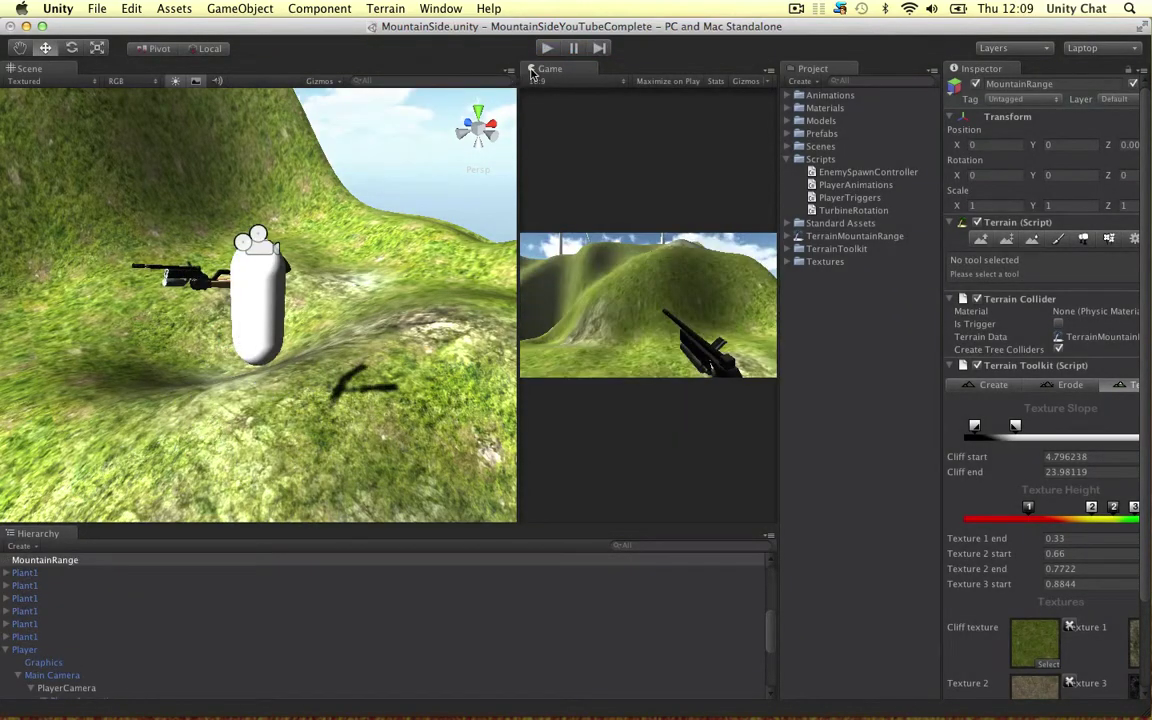
drag(531, 73, 290, 70)
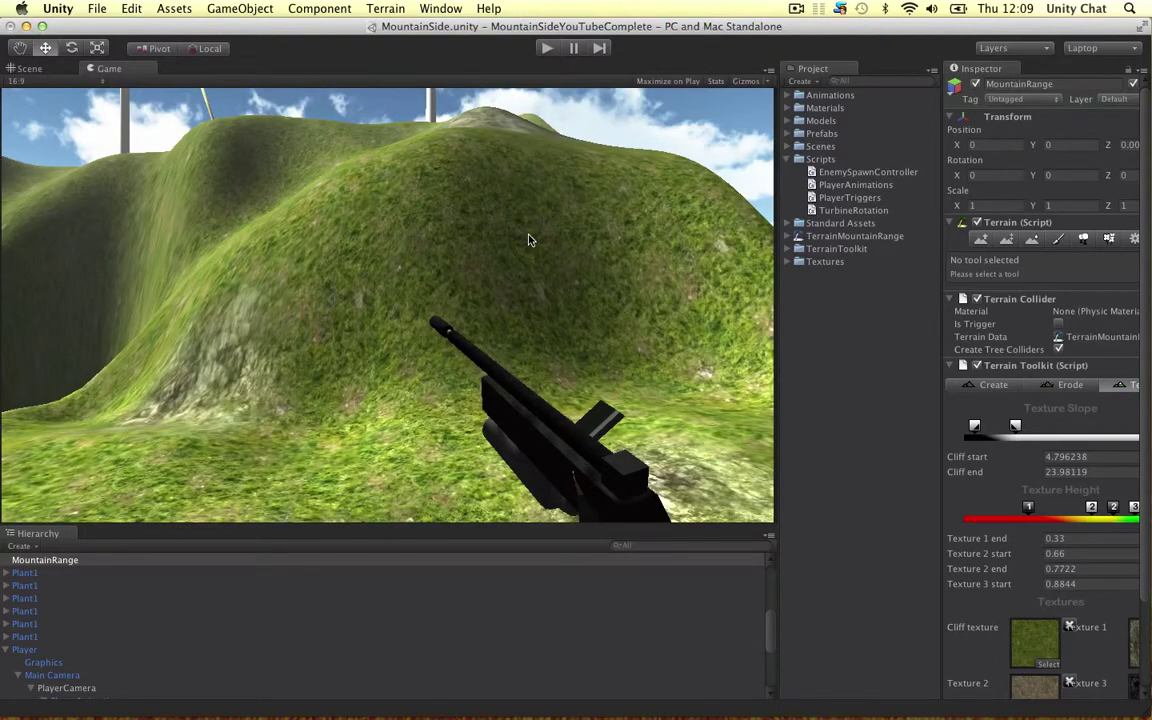
Step: Create a C# script named GunControl in the Scripts folder
click(30, 68)
mouse_move(243, 189)
alt+mouse_down()
mouse_move(351, 201)
mouse_move(407, 240)
mouse_move(520, 210)
alt+mouse_up()
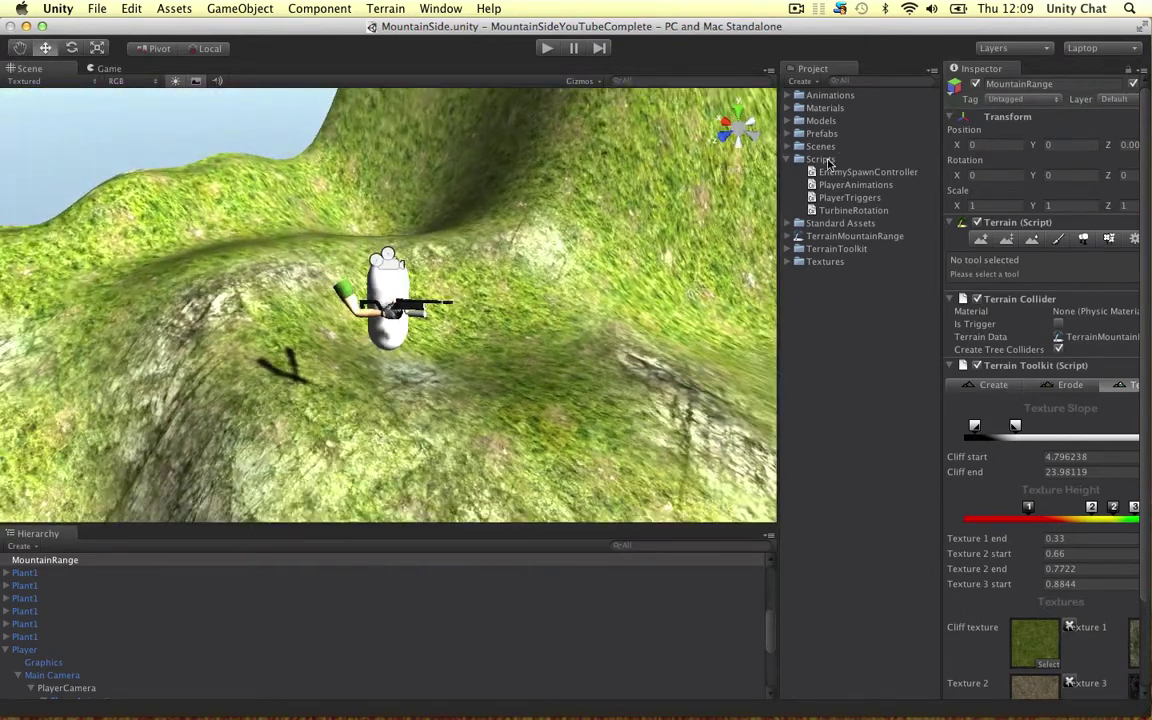
click(828, 161)
right_click(815, 161)
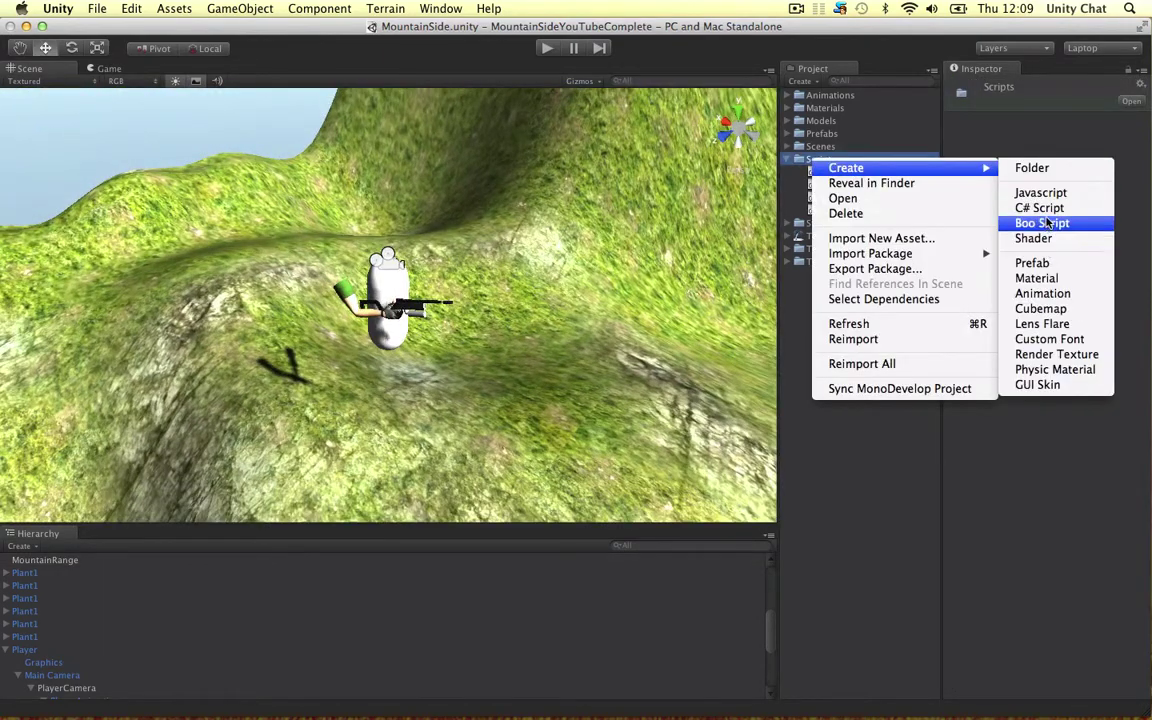
click(1039, 208)
text(G)
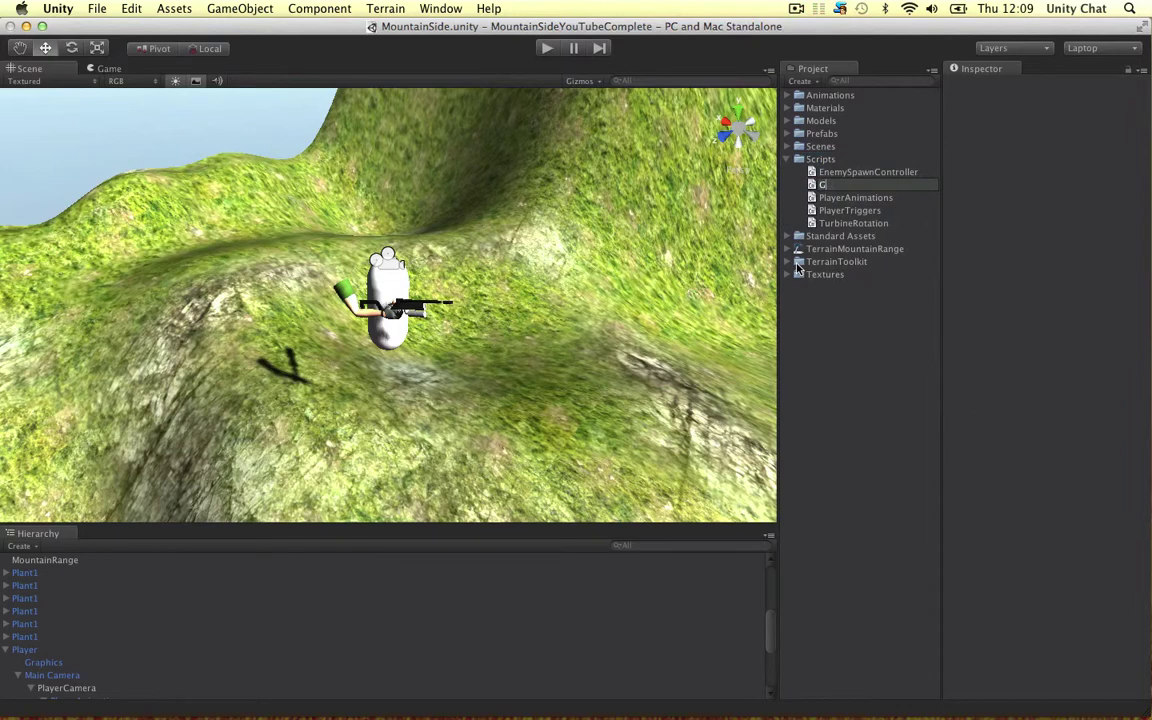
text(unControl)
key(Return)
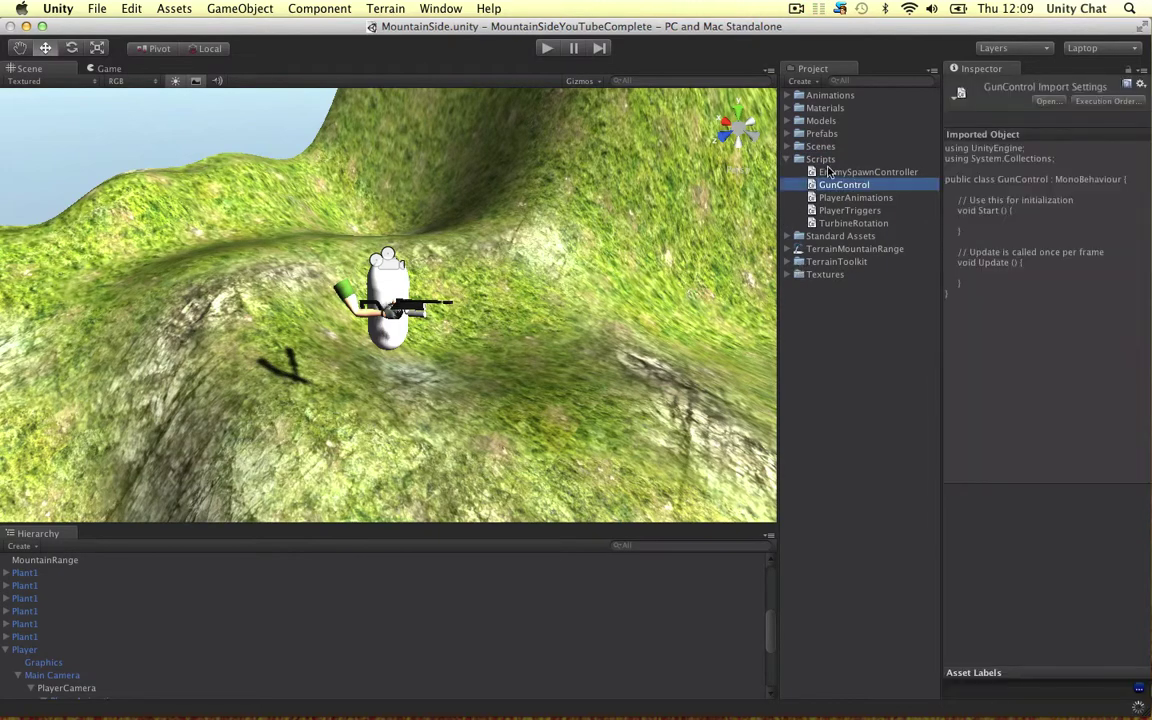
Step: Attach GunControl to the PlayerAnimations object in the Hierarchy
scroll(84, 660, down, 3)
scroll(84, 660, down, 3)
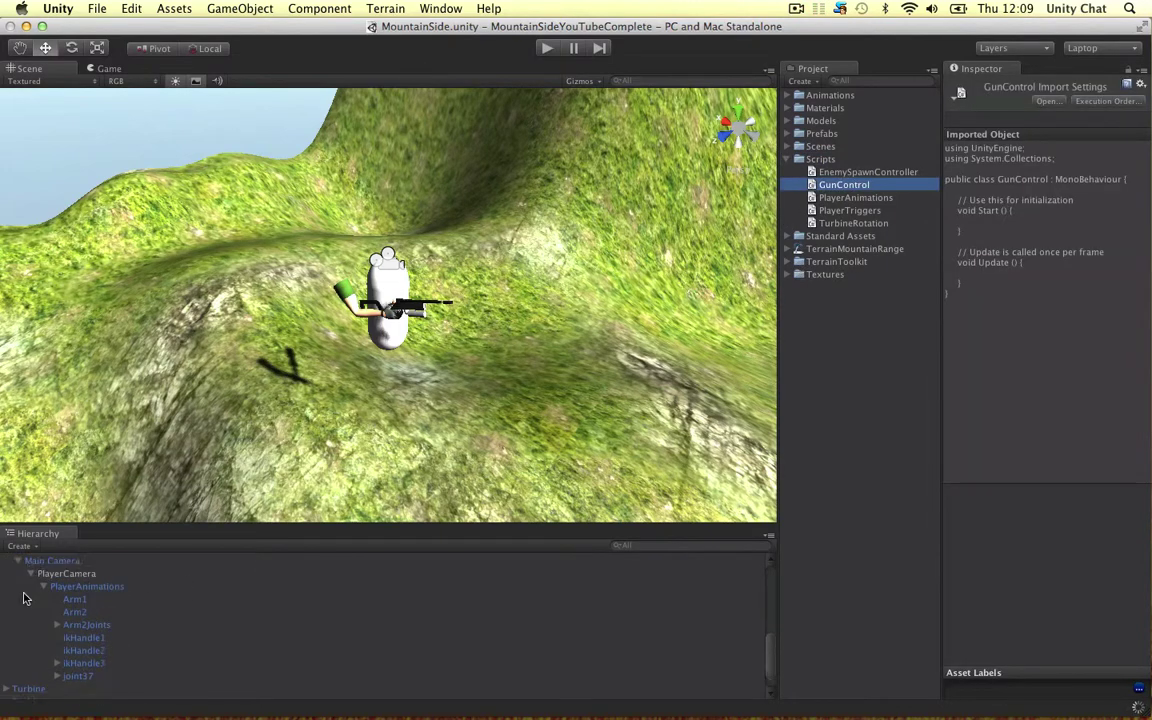
click(43, 586)
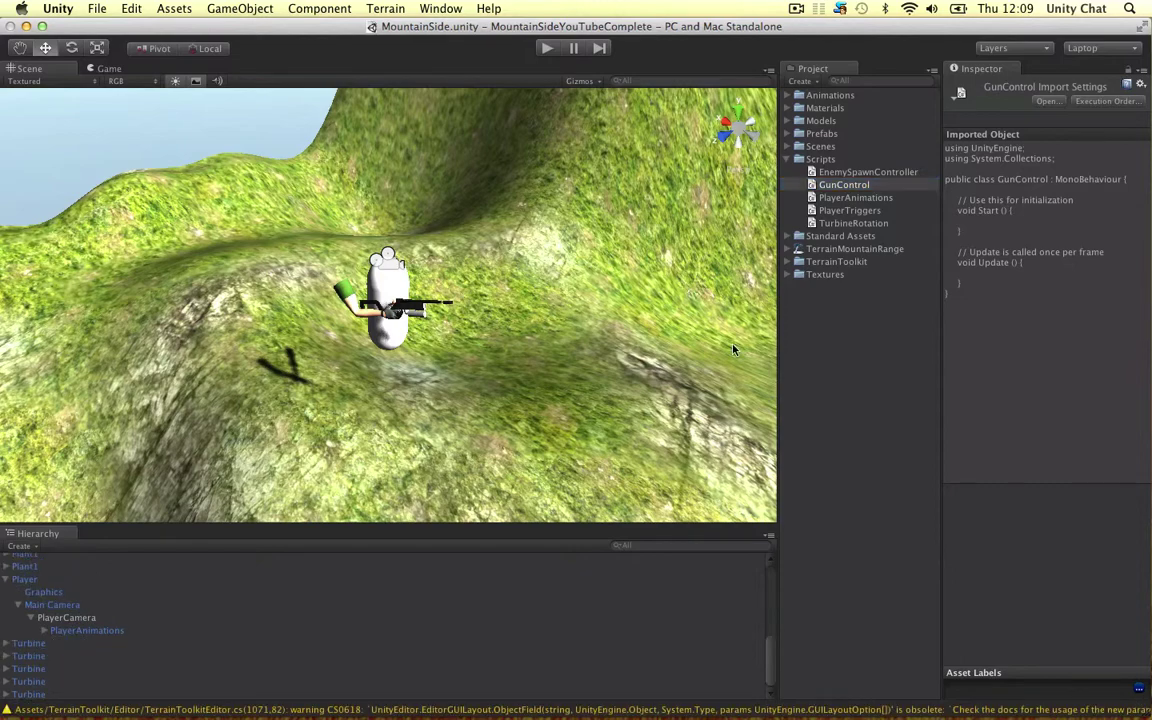
drag(847, 190, 573, 254)
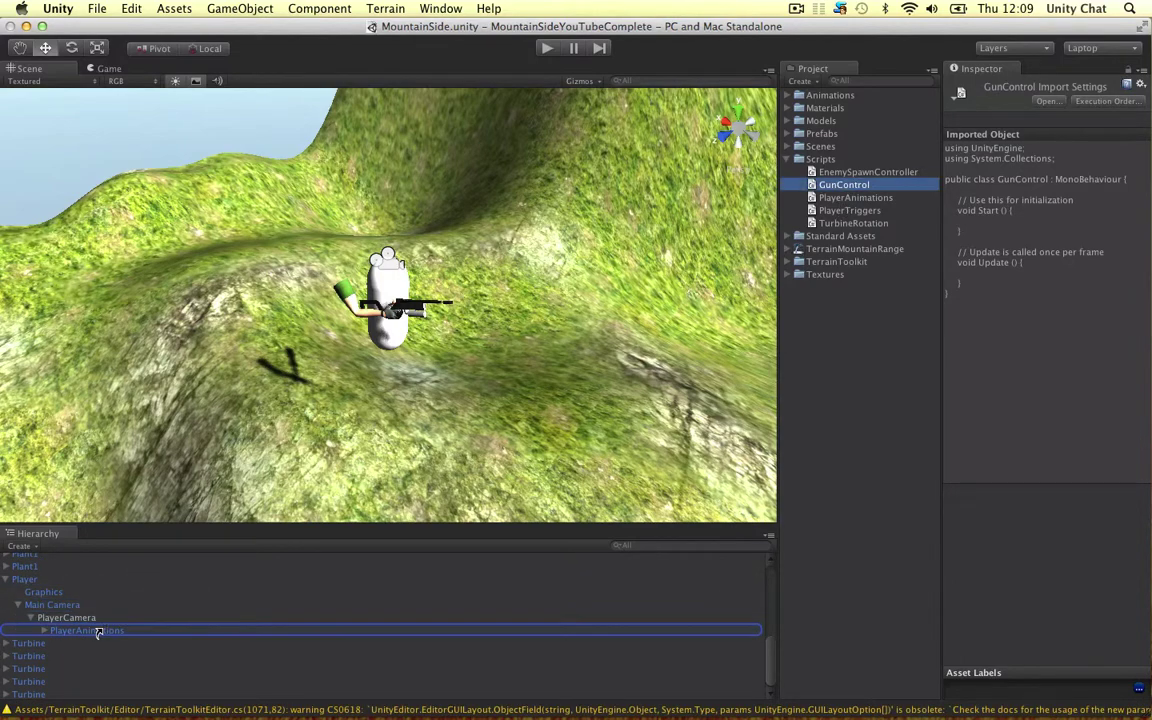
alt+drag(506, 296, 600, 318)
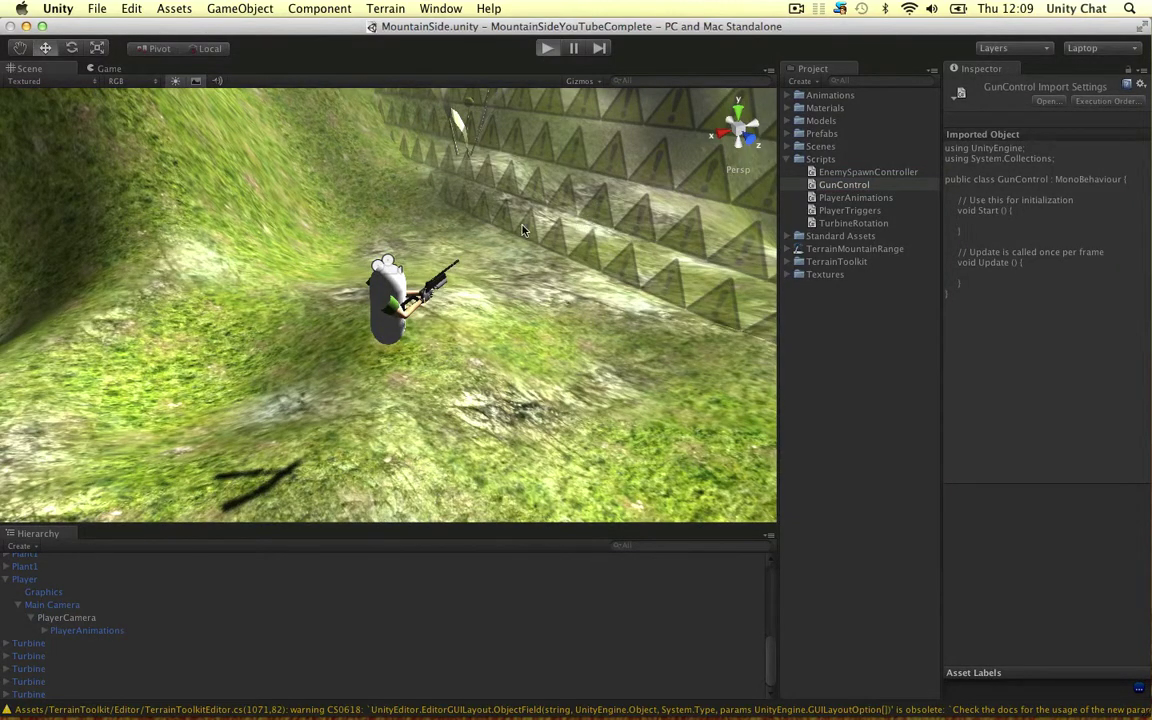
Step: Play with Cmd+P, walk forward with W, stop, and save the scene with Cmd+S
key(super+p)
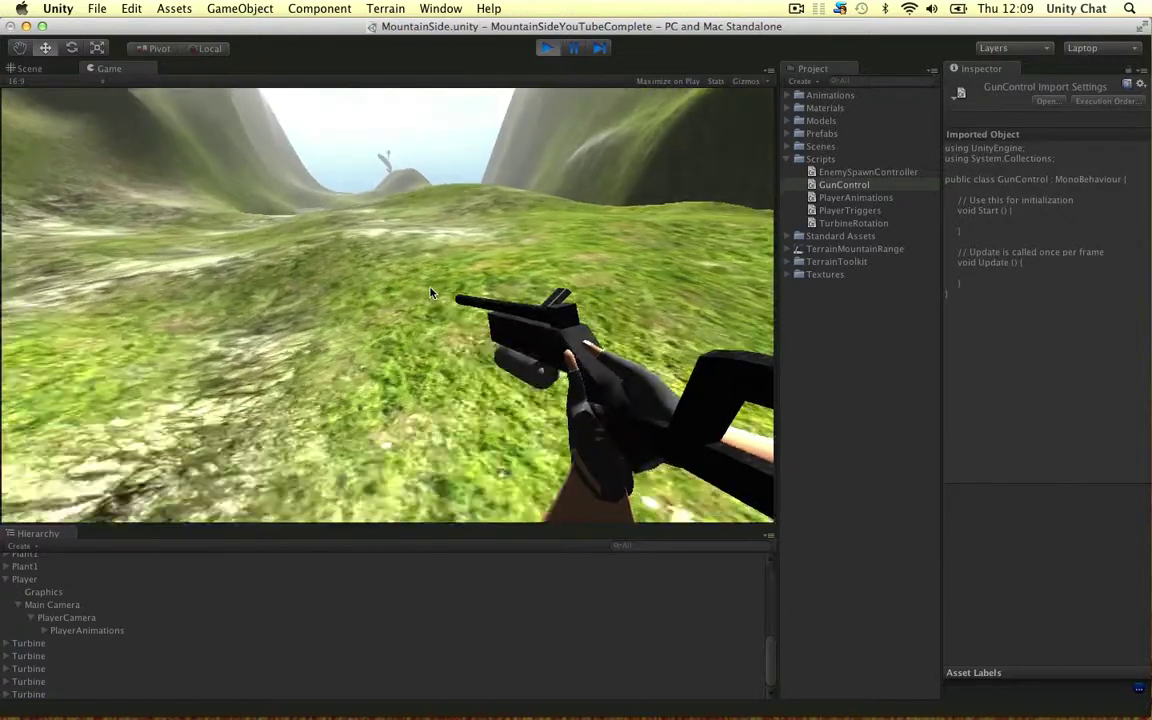
key(w)
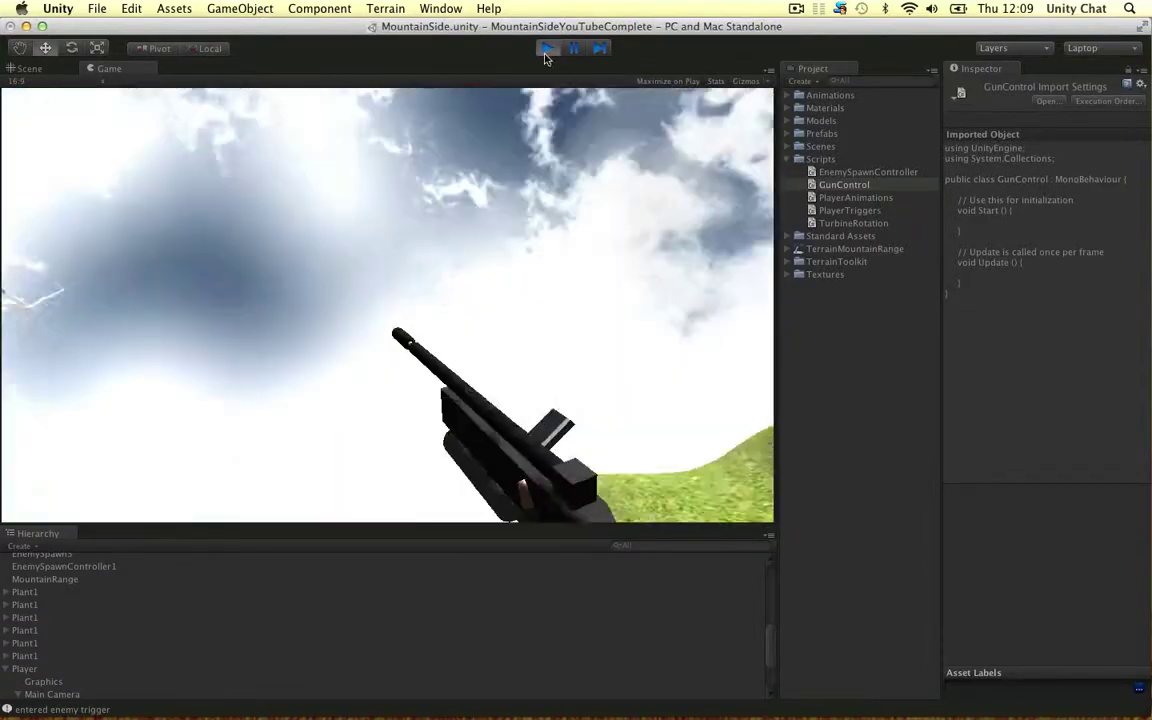
click(545, 50)
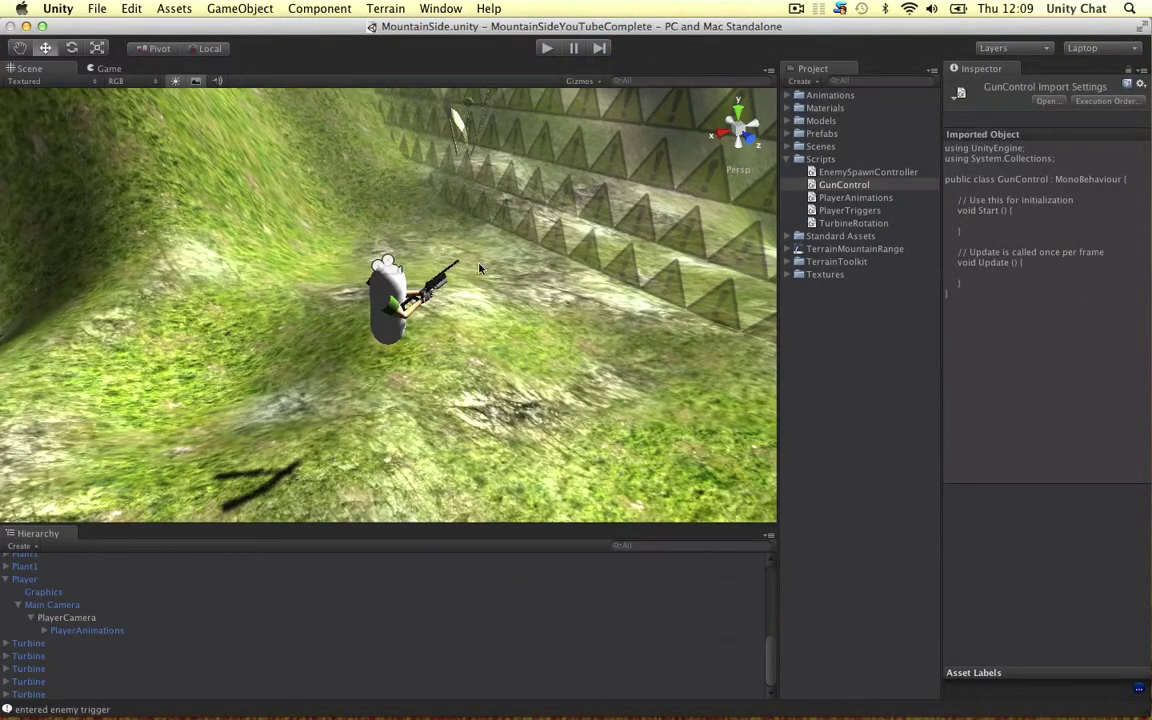
key(super+s)
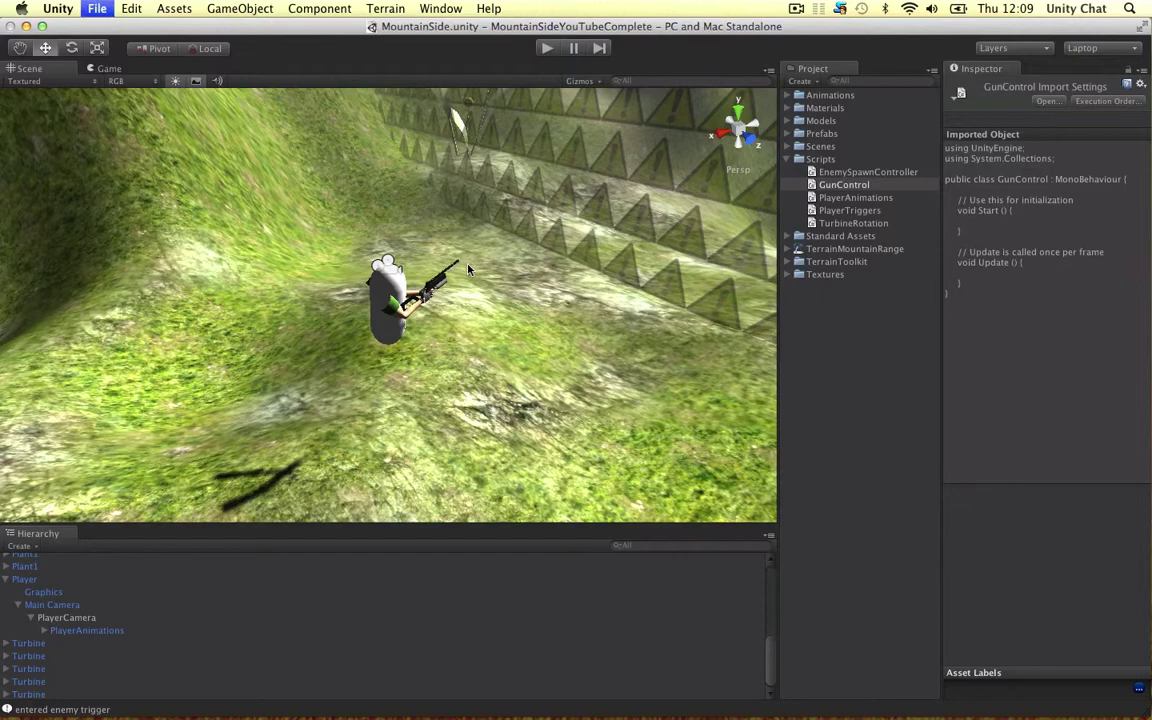